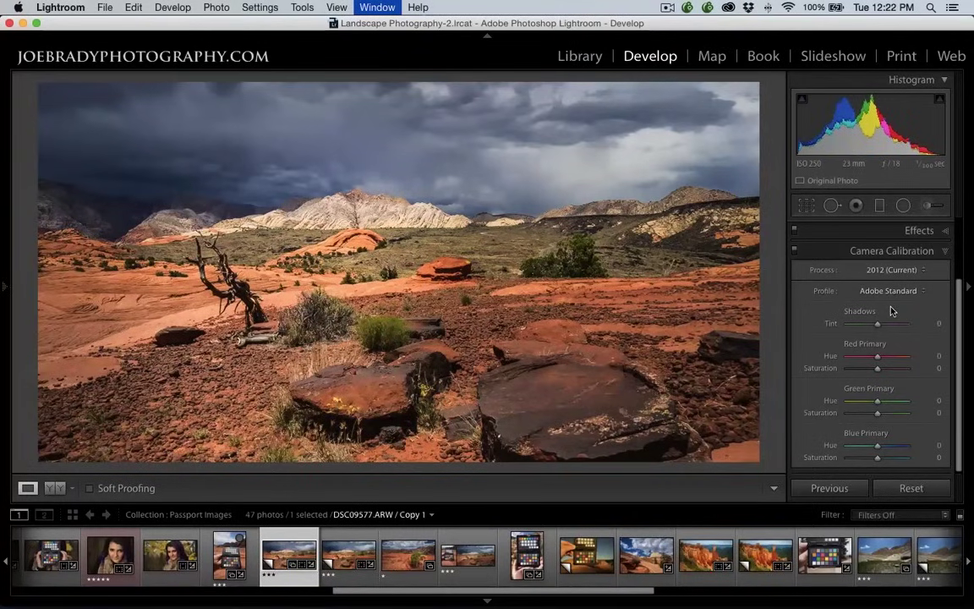
# View the Snow Canyon landscape photo full screen to compare its Adobe Standard and Snow Canyon profile versions.
pyautogui.press('f')
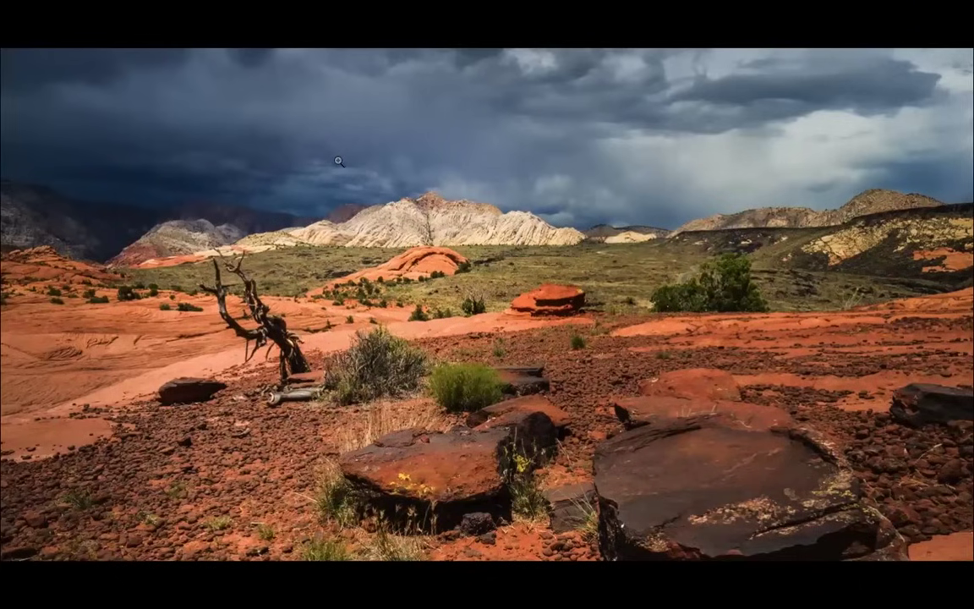
pyautogui.press('f')
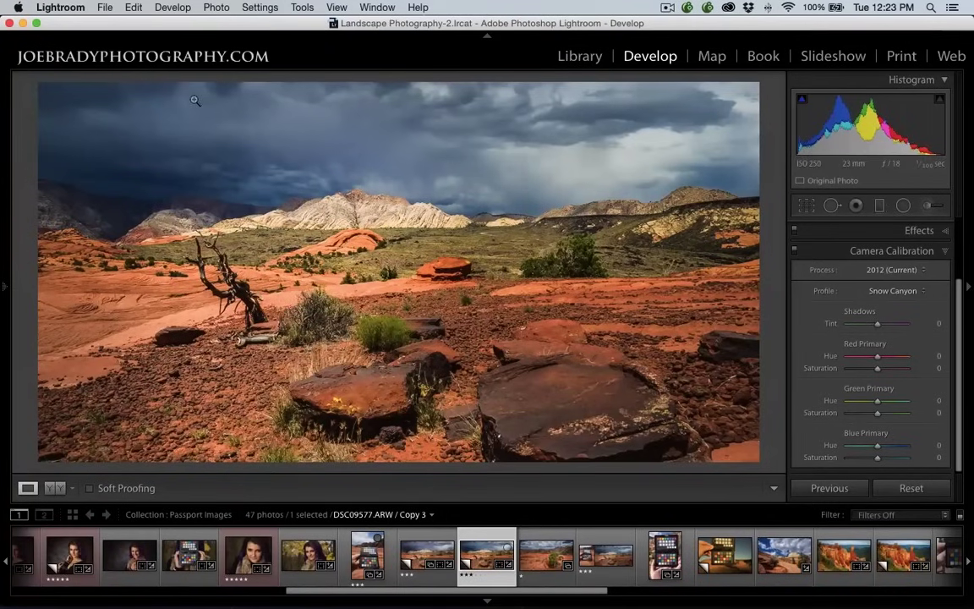
# Create a develop preset named Landscape in User Presets that stores white balance, process version and calibration.
pyautogui.rightClick(6, 292)
pyautogui.click(29, 319)
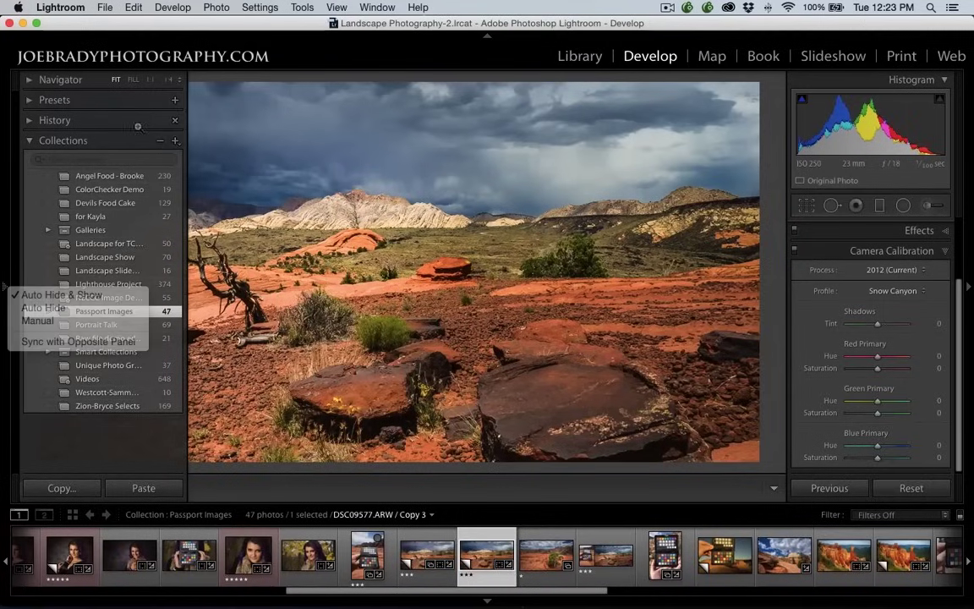
pyautogui.click(176, 101)
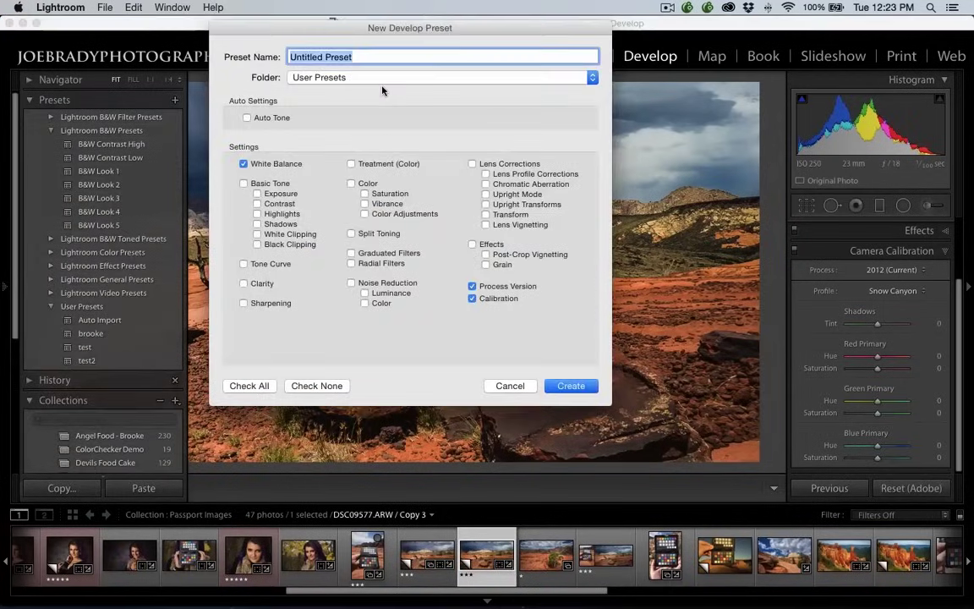
pyautogui.write('L')
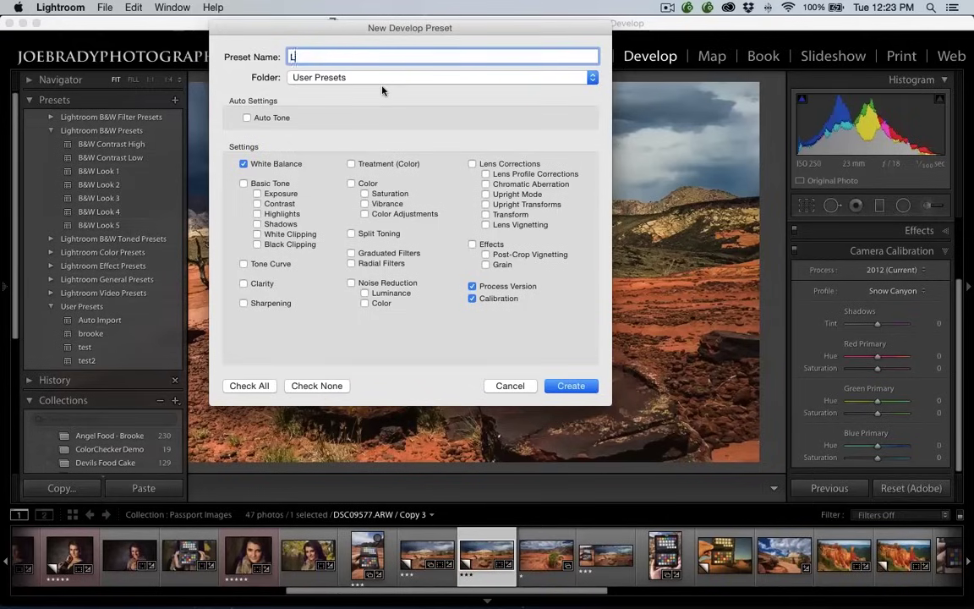
pyautogui.write('andscape')
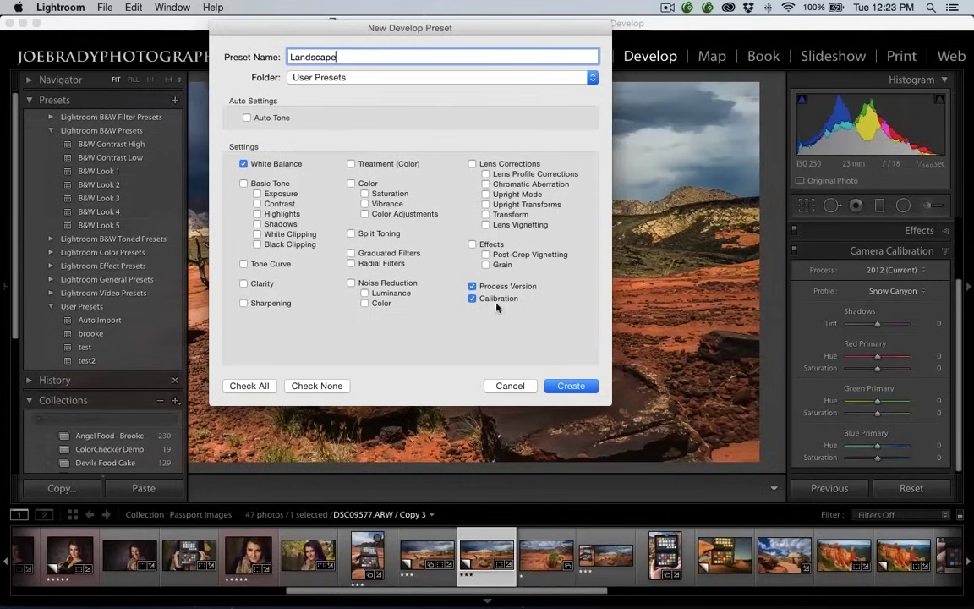
pyautogui.click(581, 388)
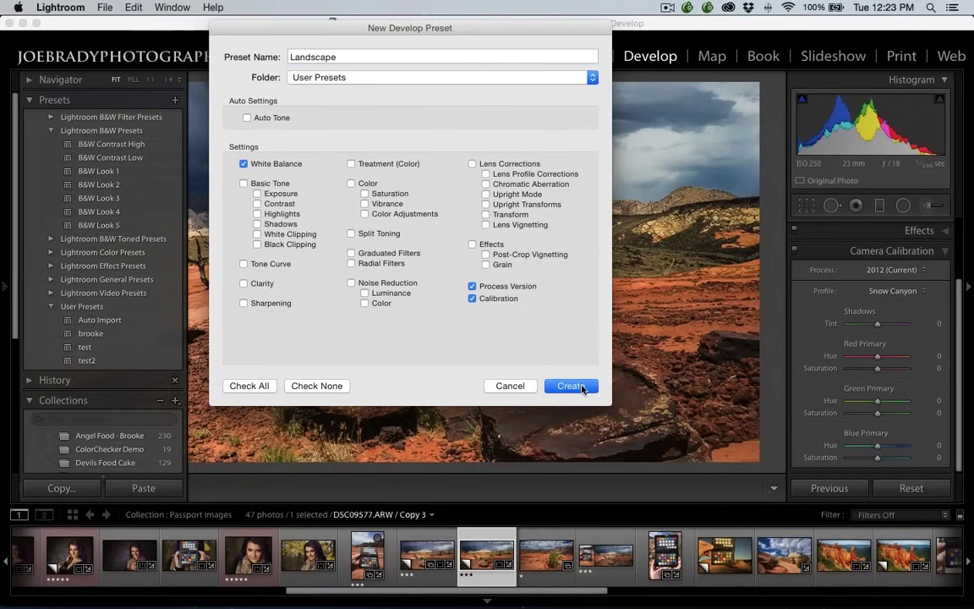
pyautogui.press('F7')
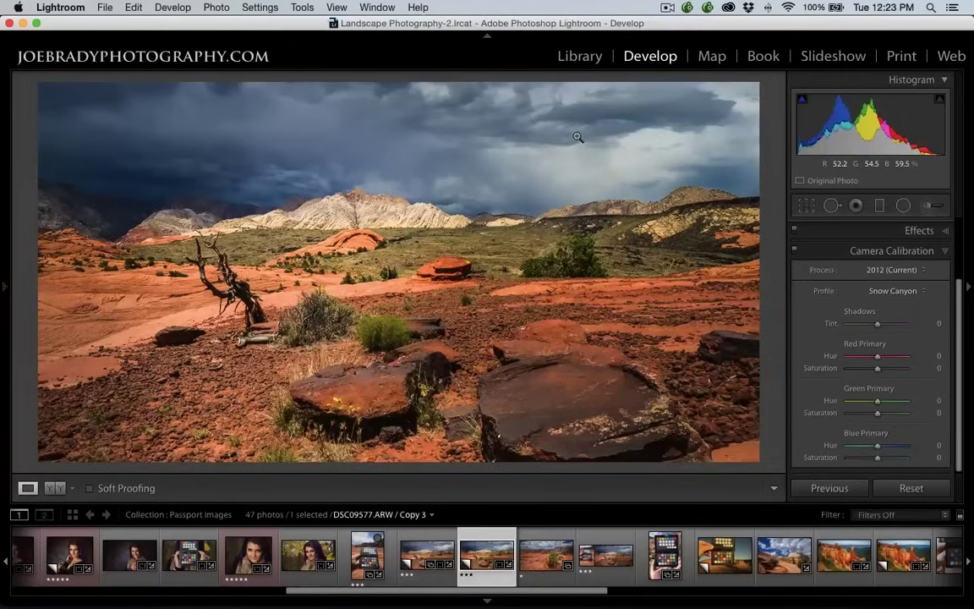
# Set the desert photo's white balance by sampling a neutral area in the clouds.
pyautogui.press('w')
pyautogui.click(516, 166)
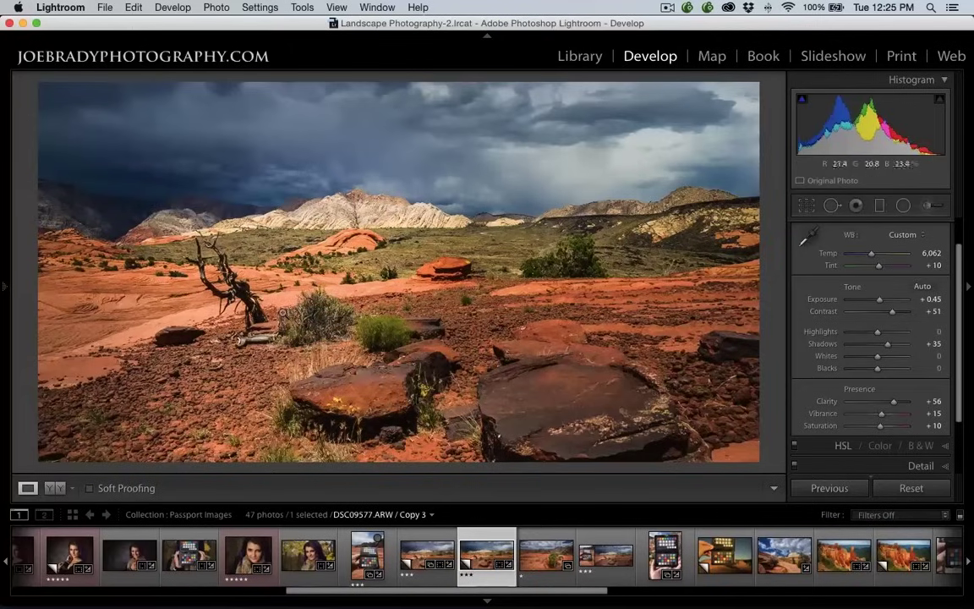
# Select the photo DSC09518.ARW and set its camera calibration profile to a7r Zion Daylight.
pyautogui.click(784, 555)
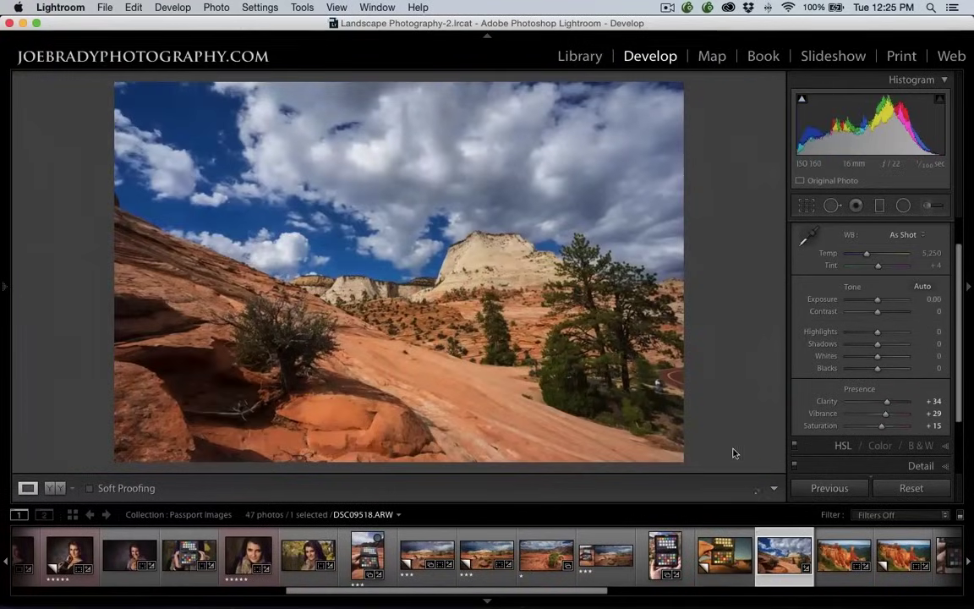
pyautogui.scroll(-3, 954, 454)
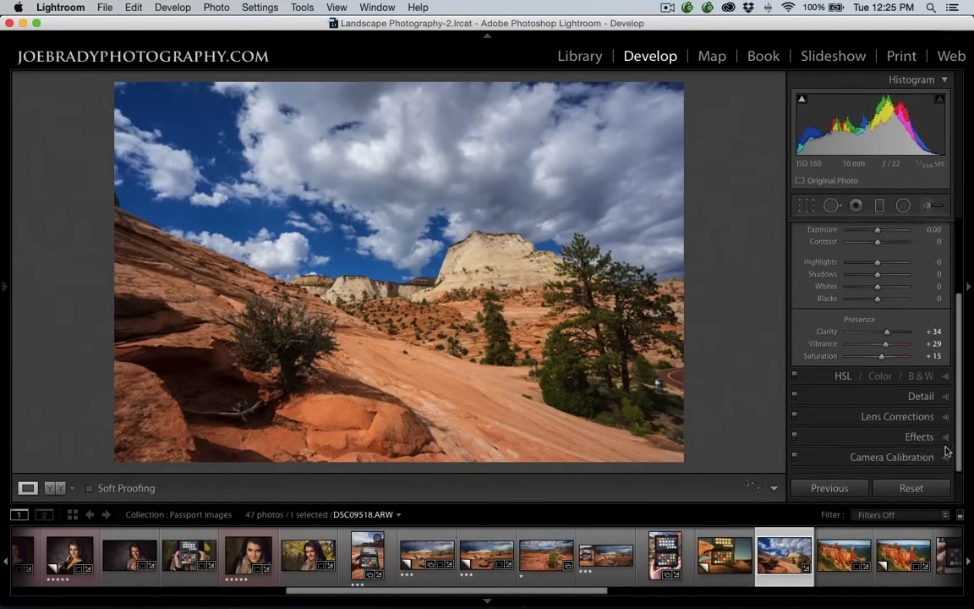
pyautogui.scroll(-5, 922, 455)
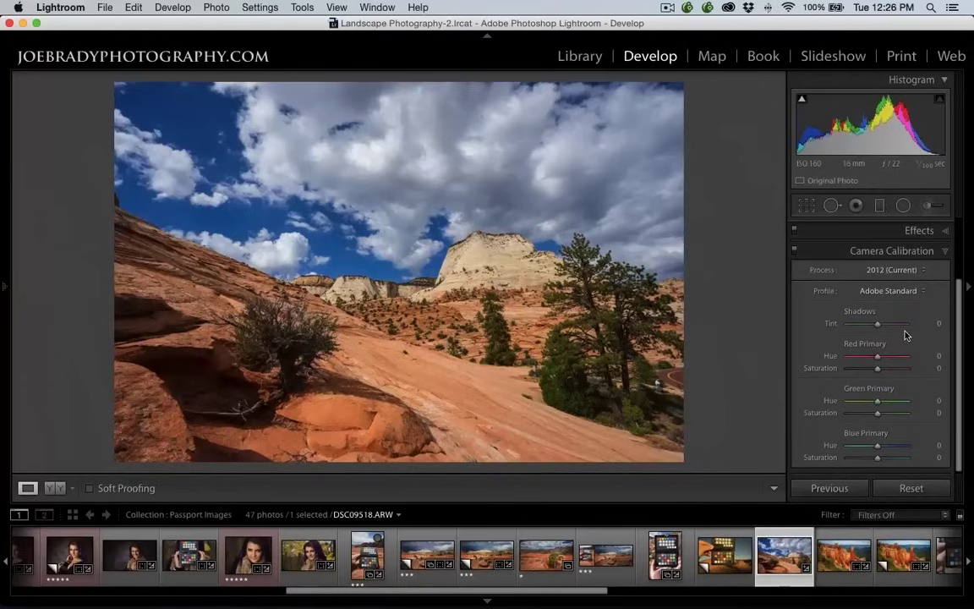
pyautogui.click(921, 290)
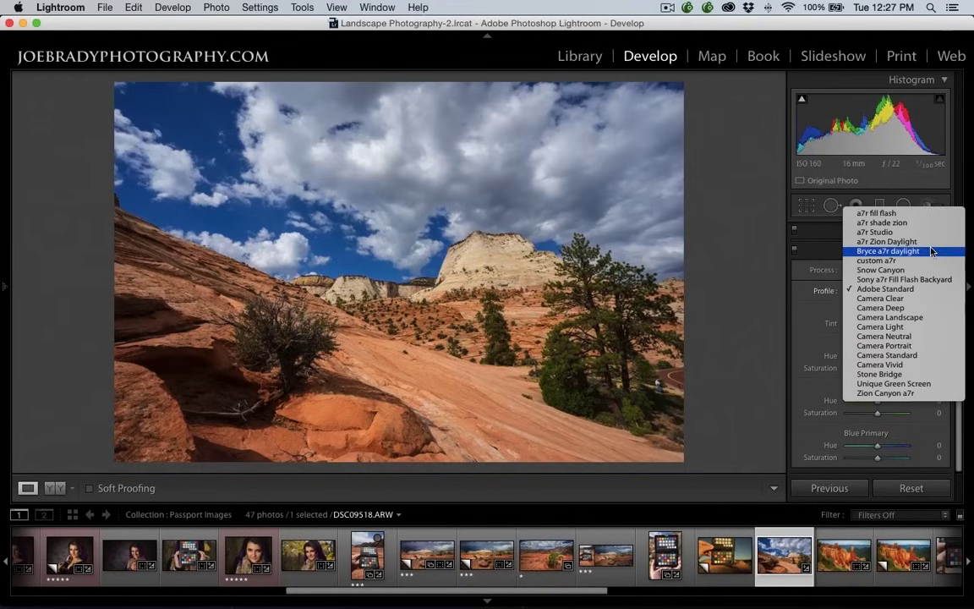
pyautogui.click(888, 243)
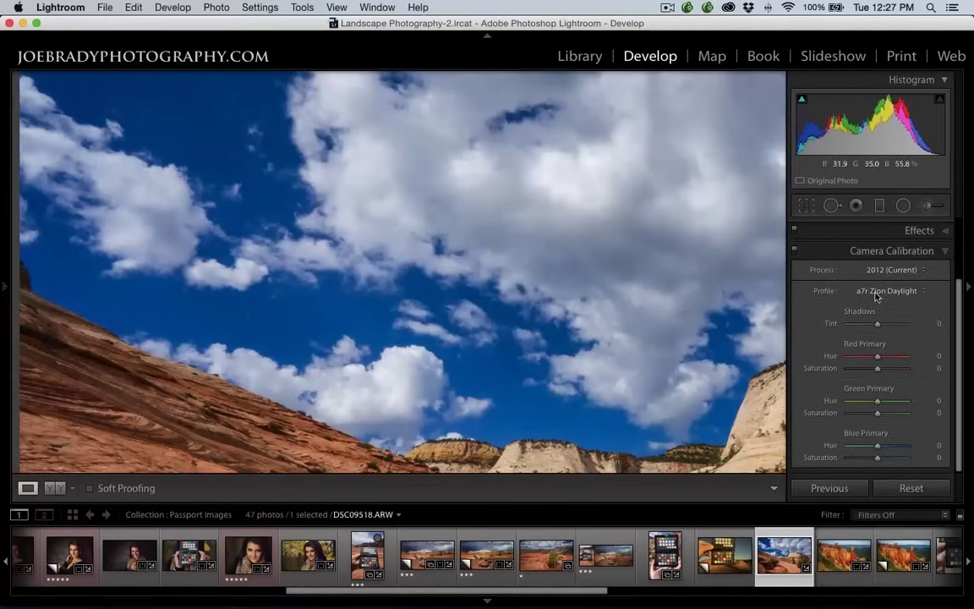
# Compare the zoomed-in sky with the Adobe Standard profile and with a7r Zion Daylight, leaving a7r Zion Daylight applied.
pyautogui.click(876, 293)
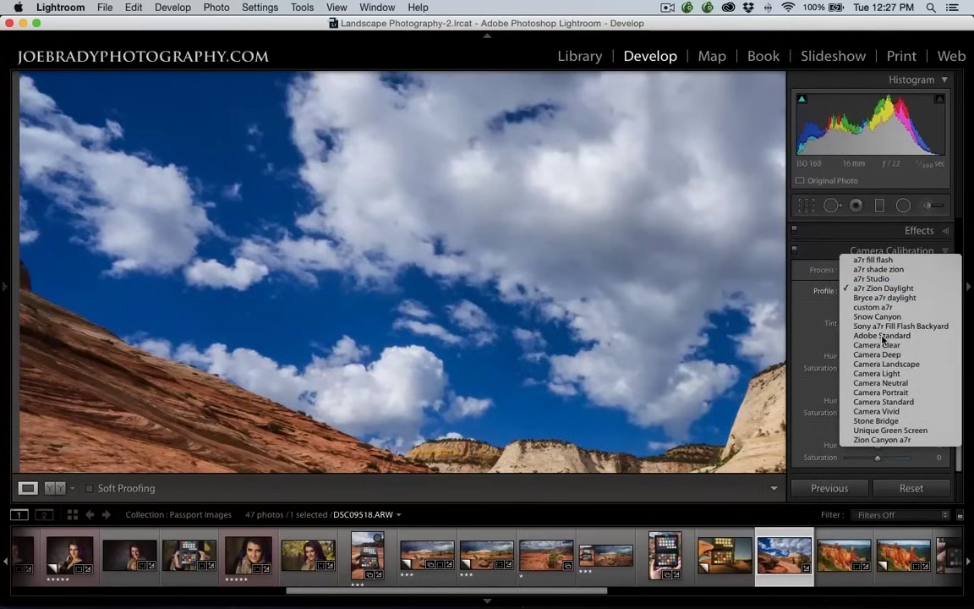
pyautogui.click(882, 338)
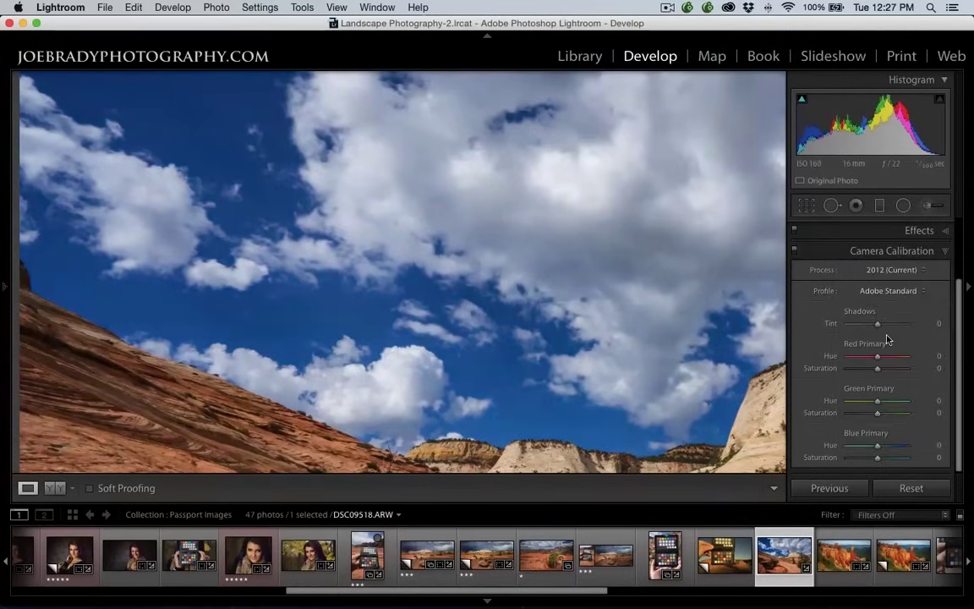
pyautogui.click(894, 290)
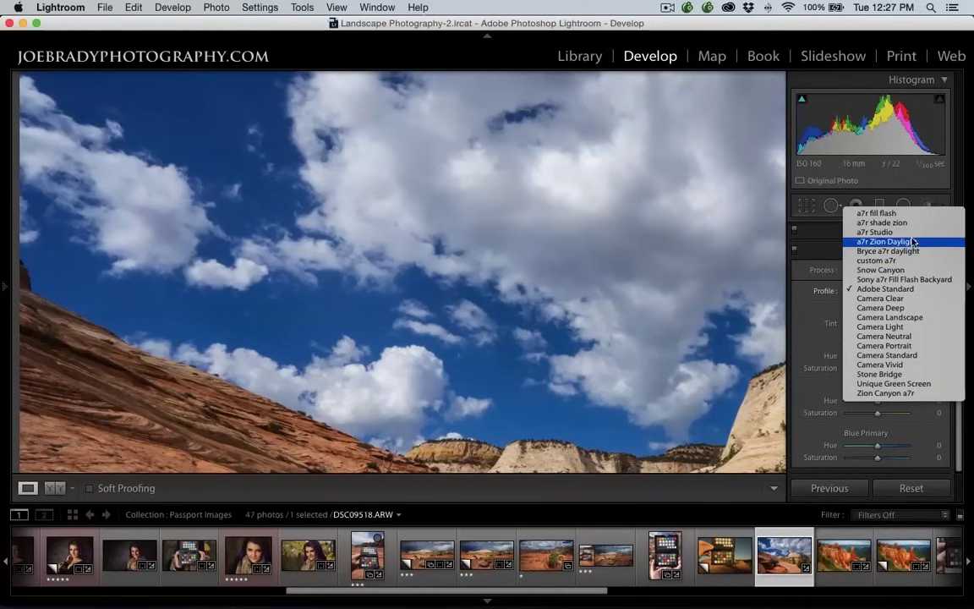
pyautogui.click(914, 243)
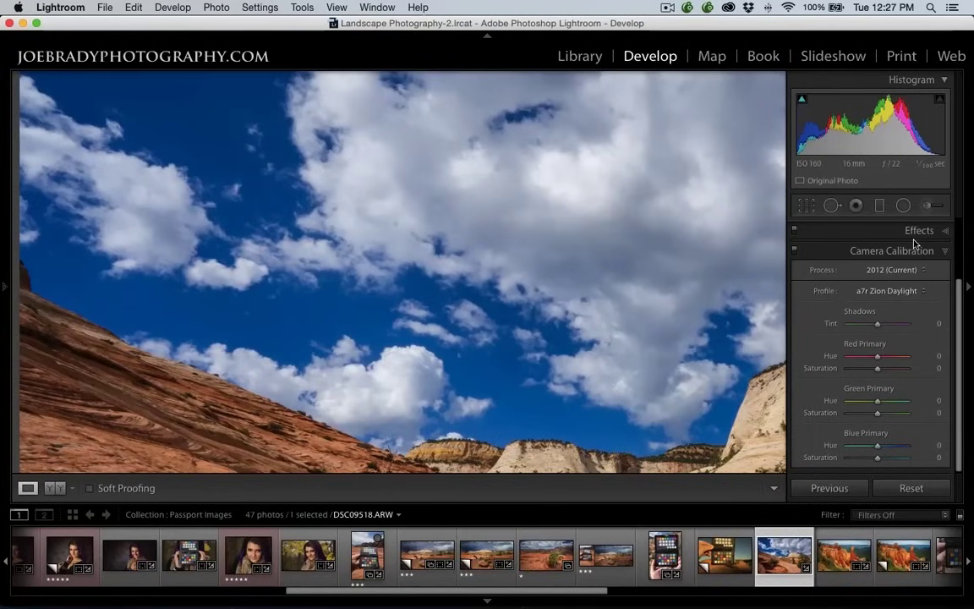
pyautogui.press('z')
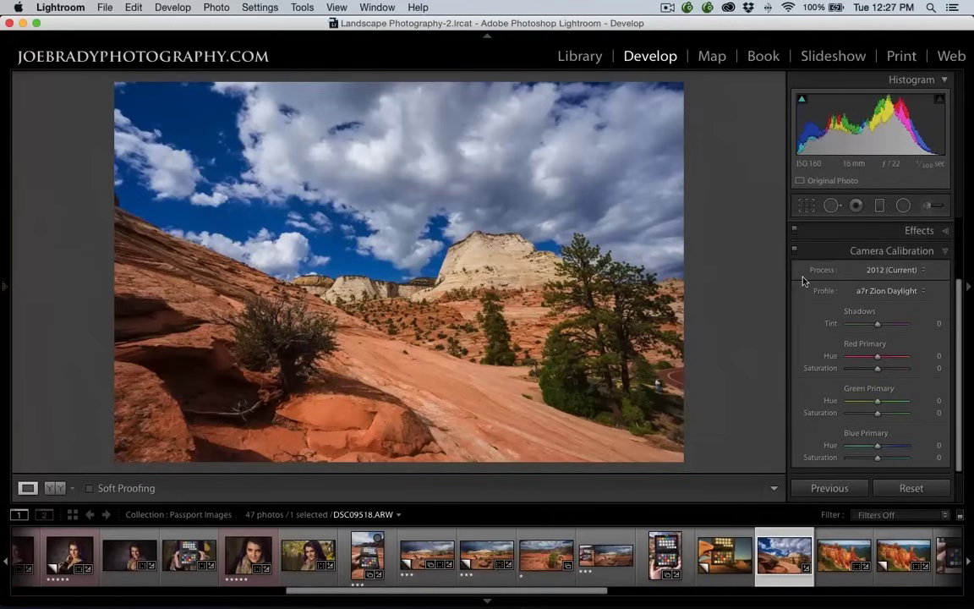
# Browse to DSC09386.ARW and compare the Adobe Standard original with its Copy 1 using the Bryce a7r daylight profile.
pyautogui.hscroll(2, 765, 584)
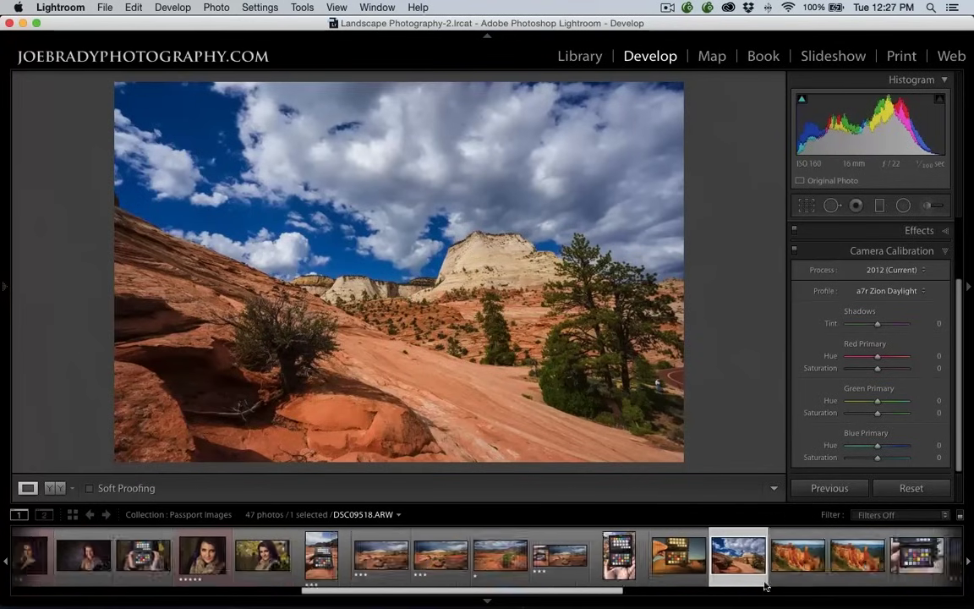
pyautogui.click(766, 590)
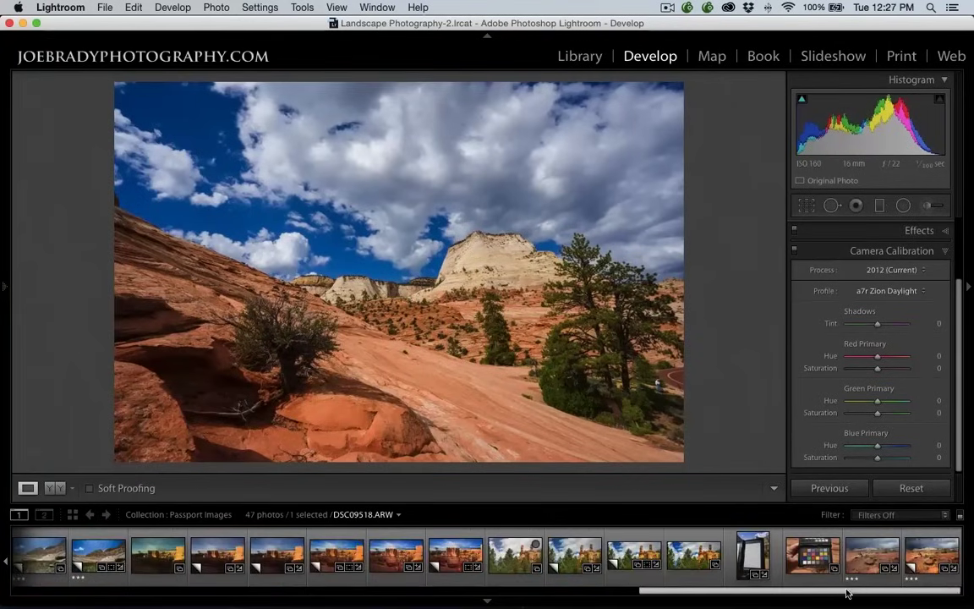
pyautogui.moveTo(835, 594); pyautogui.dragTo(681, 593)
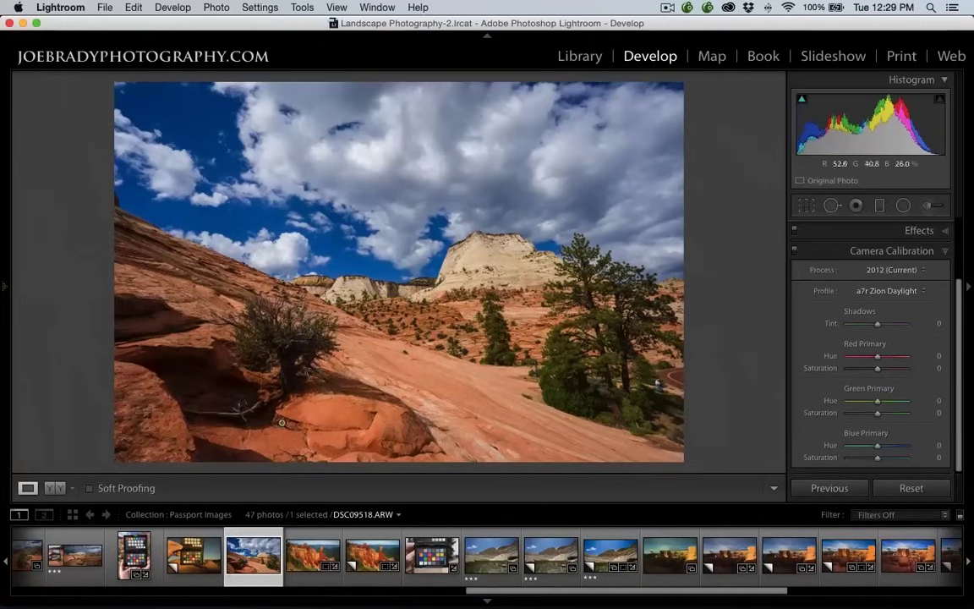
pyautogui.press('Right')
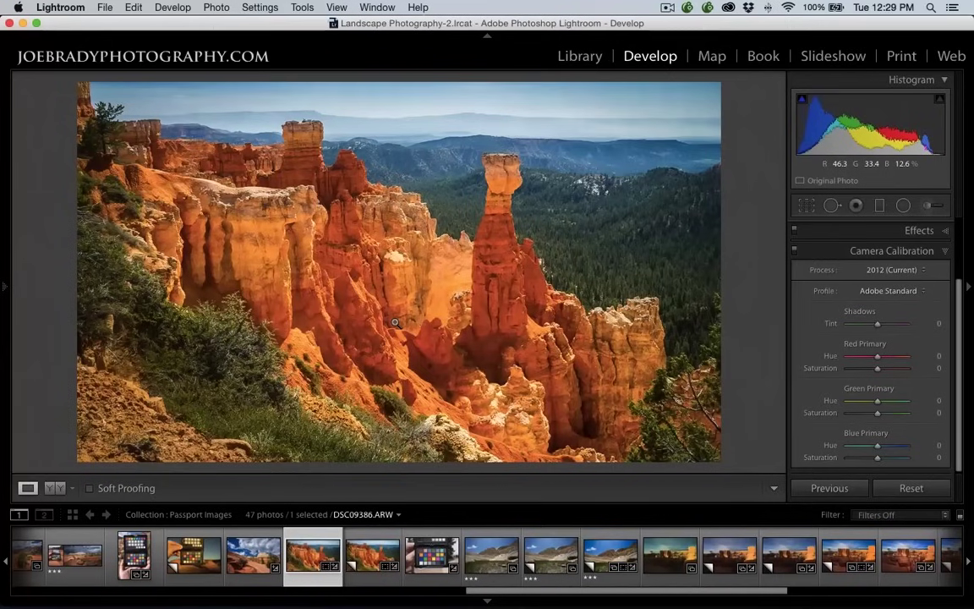
pyautogui.press('Right')
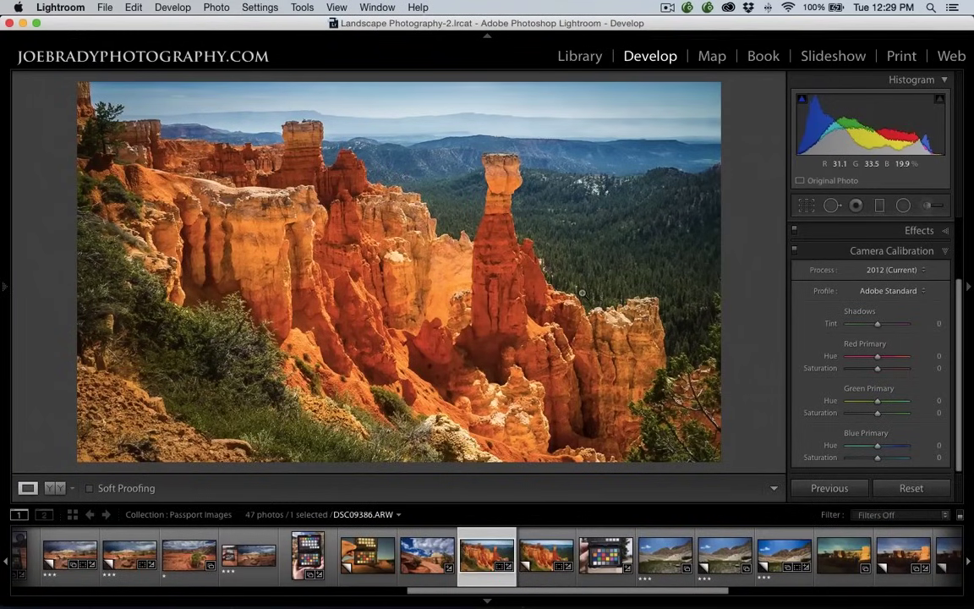
pyautogui.press('Left')
pyautogui.press('Right')
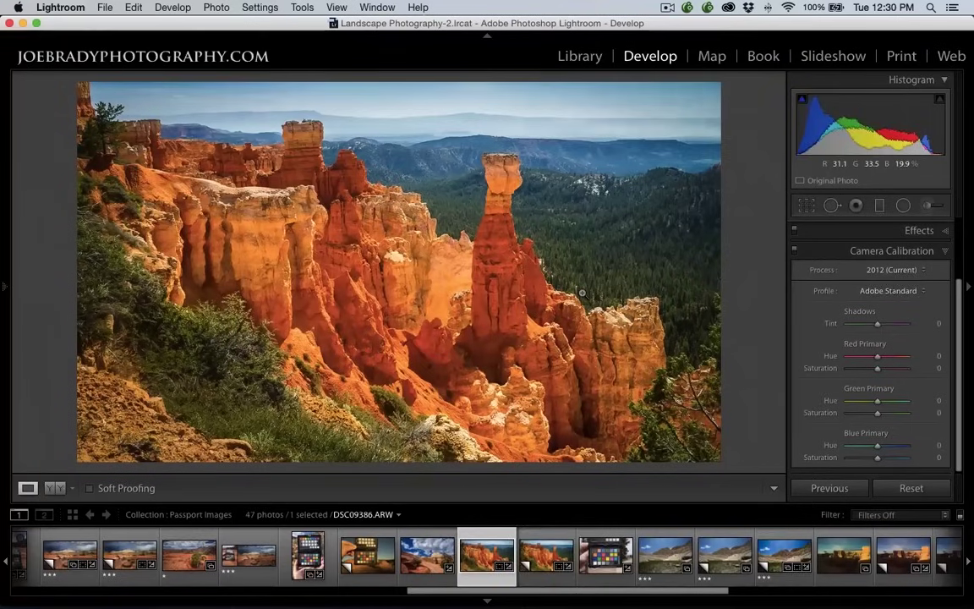
pyautogui.press('Right')
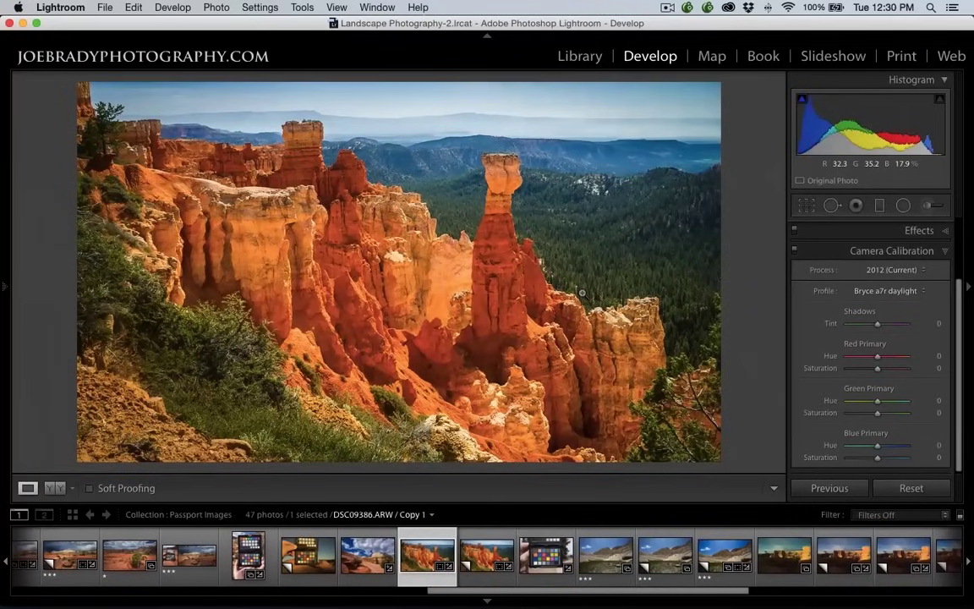
pyautogui.press('Right')
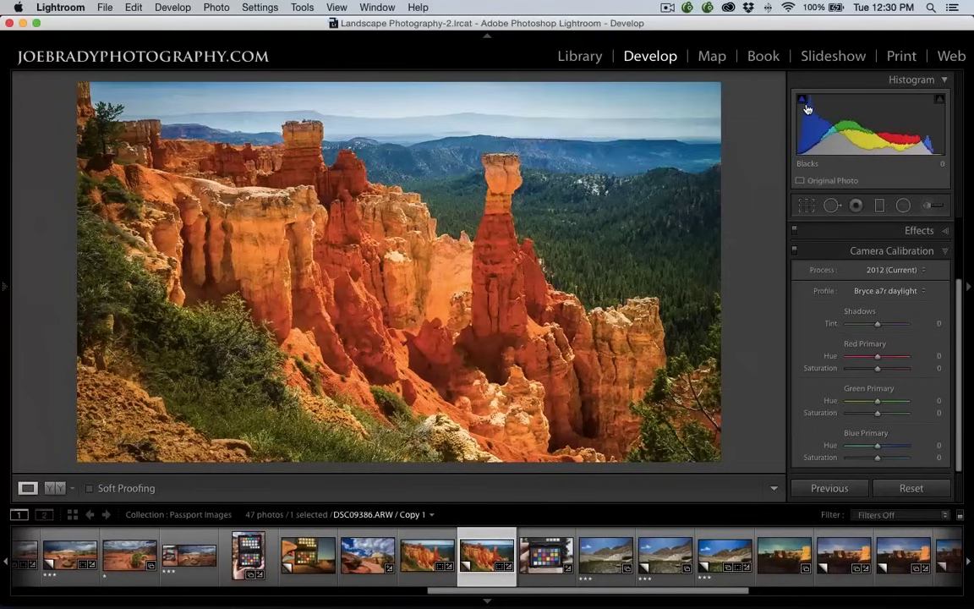
# Find and open DNG ProfileManager through a system search, and move its window toward the middle of the screen.
pyautogui.press('super+space')
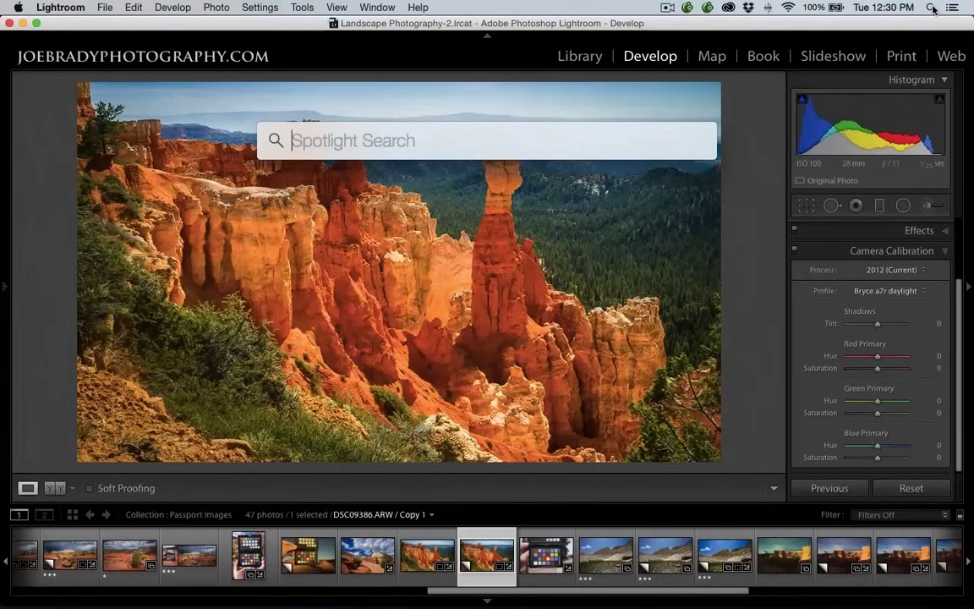
pyautogui.write('dng profil')
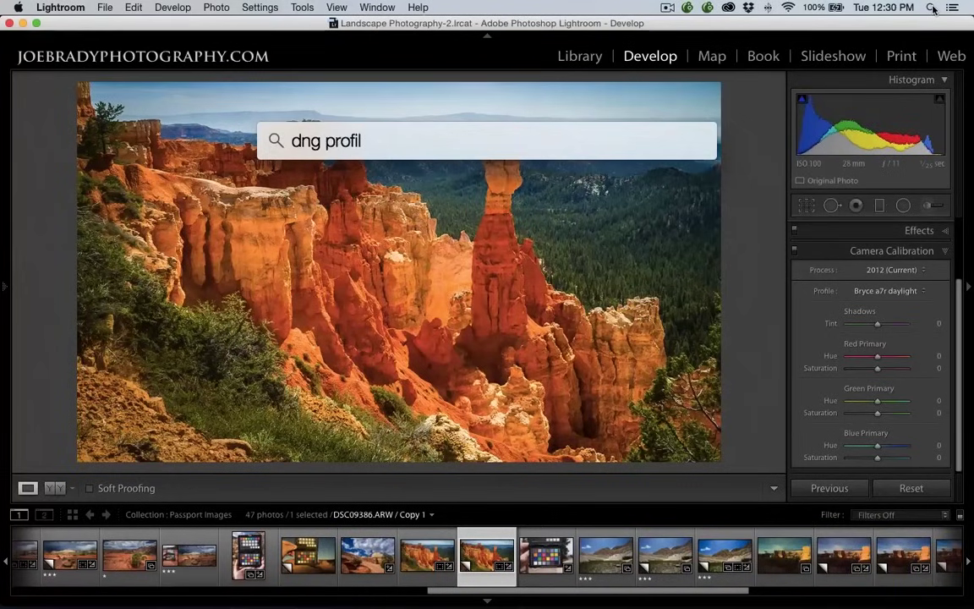
pyautogui.write('e manager')
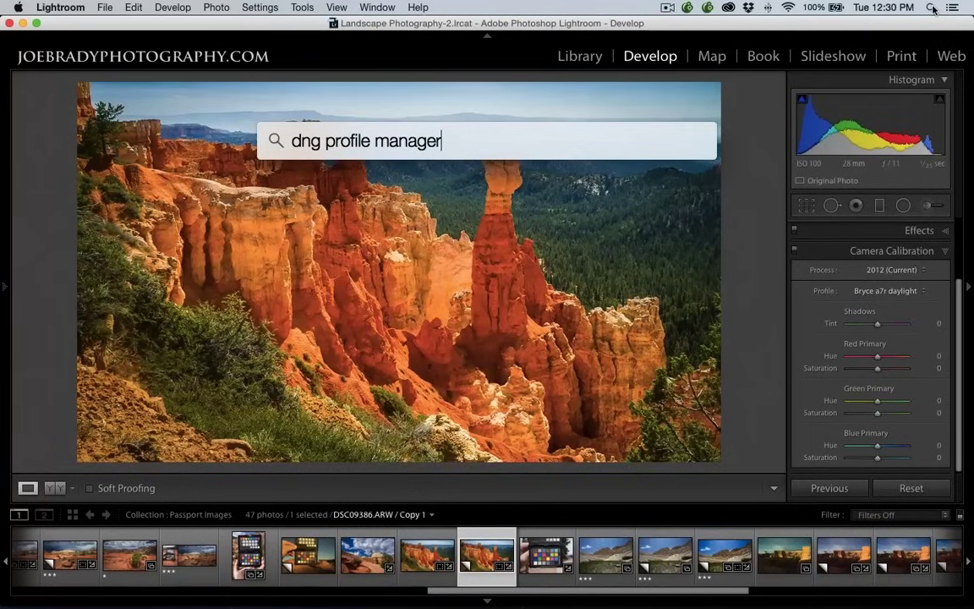
pyautogui.press('Return')
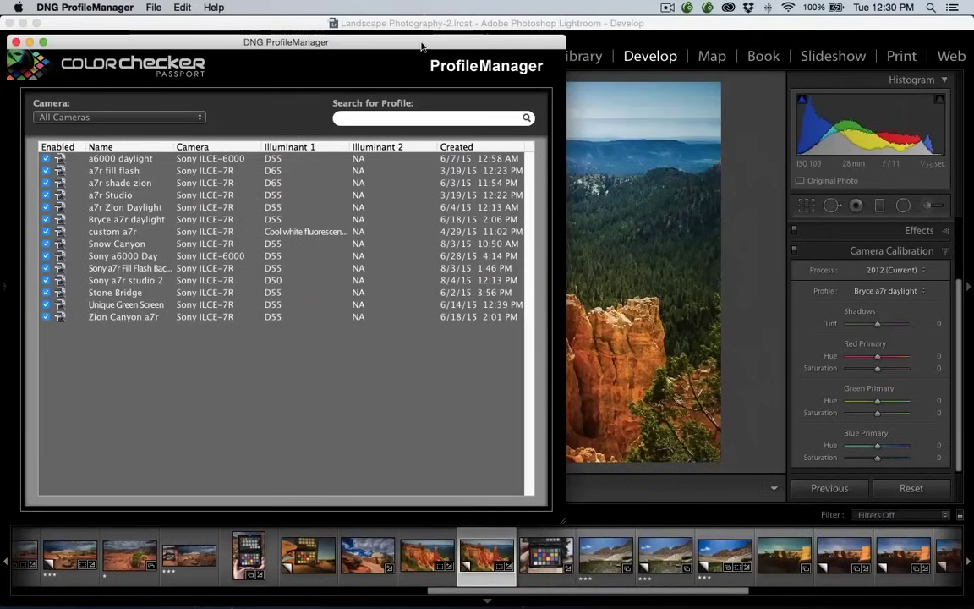
pyautogui.moveTo(451, 58); pyautogui.dragTo(609, 82)
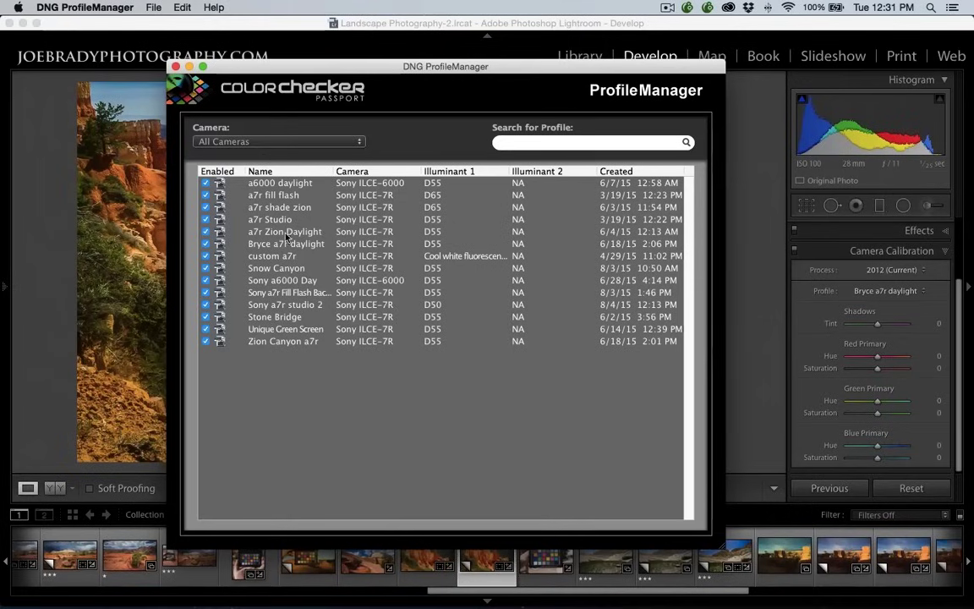
# Delete the Zion Canyon a7r camera profile from the profile list.
pyautogui.click(294, 341)
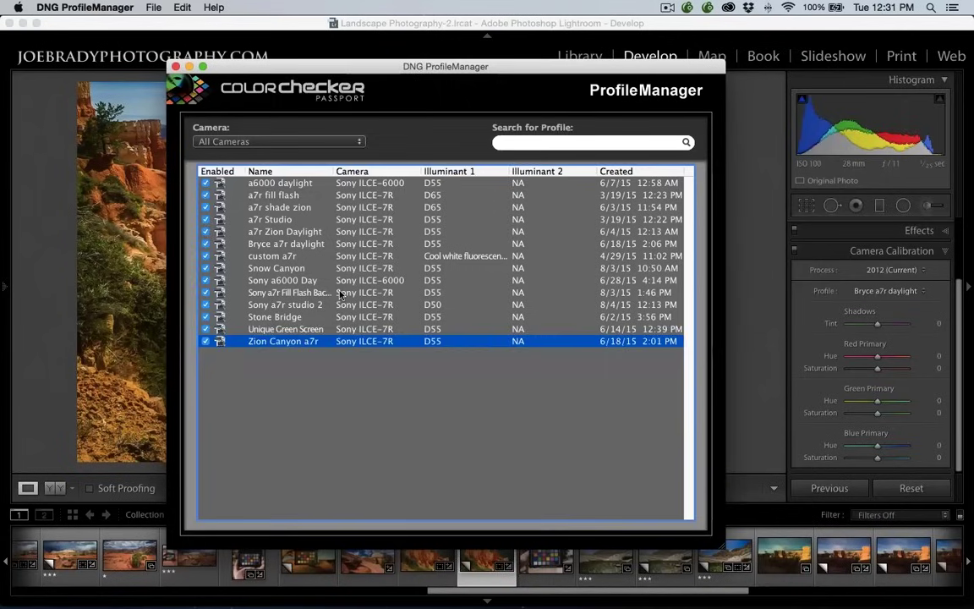
pyautogui.press('Delete')
pyautogui.click(563, 149)
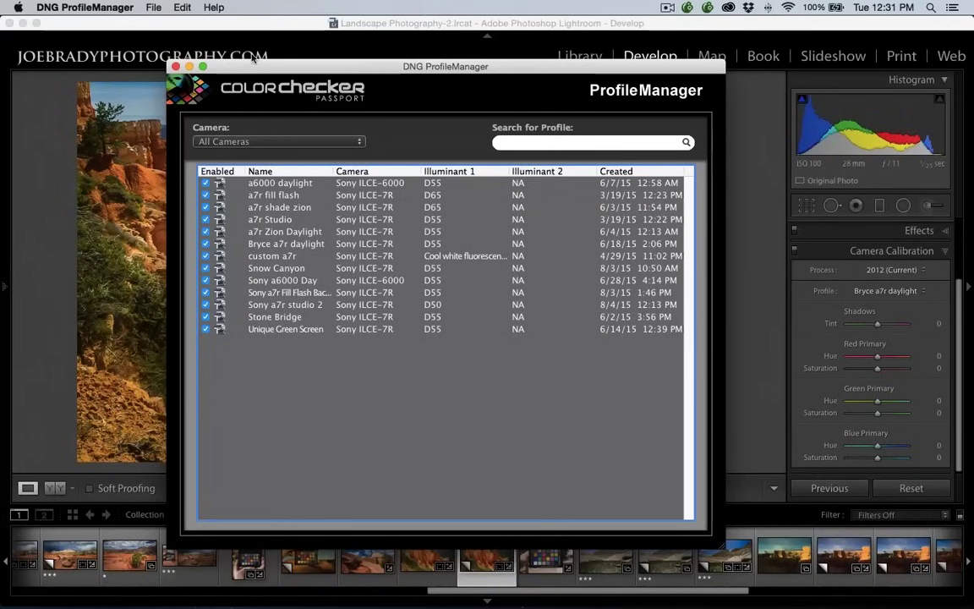
pyautogui.moveTo(273, 66); pyautogui.dragTo(243, 55)
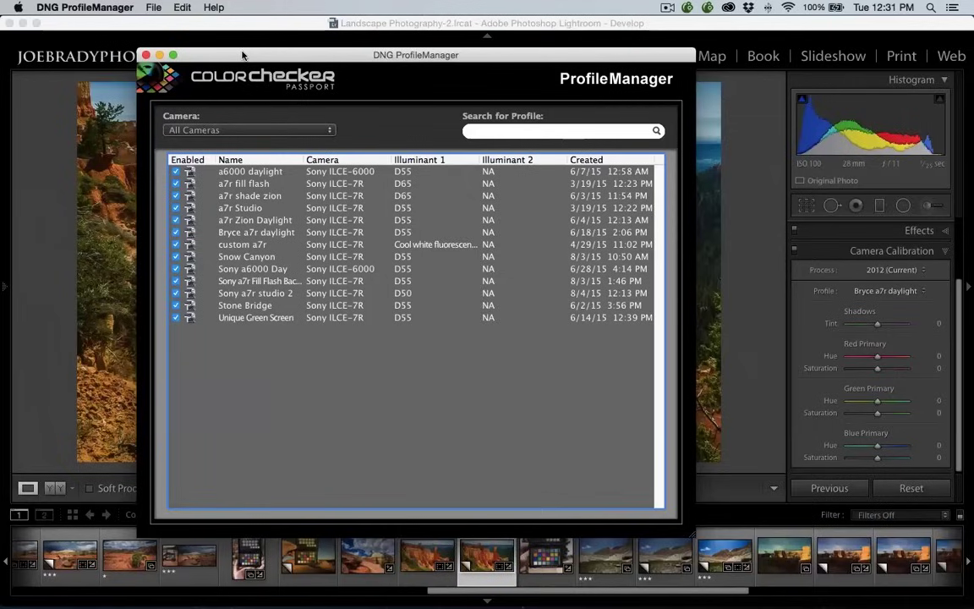
# Quit DNG ProfileManager and switch from Lightroom to Photoshop.
pyautogui.press('super+q')
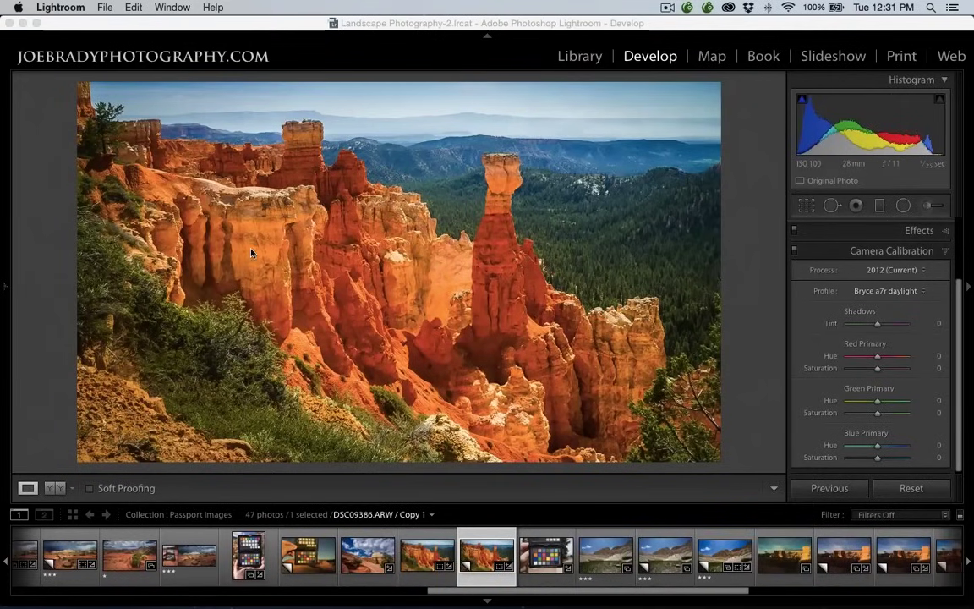
pyautogui.press('super+Tab')
pyautogui.press('super+Tab')
pyautogui.press('super+Tab')
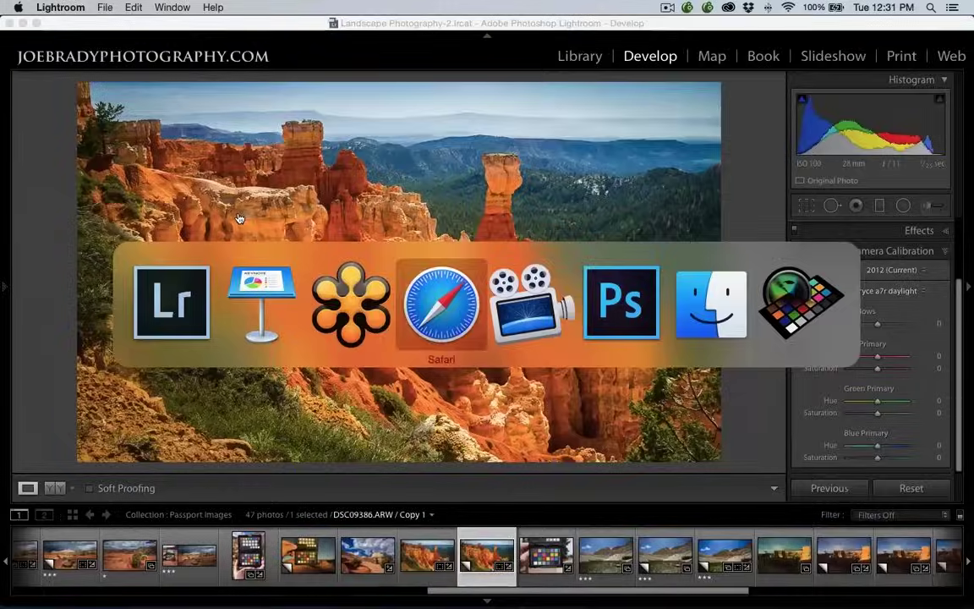
pyautogui.press('super+Tab')
pyautogui.press('super+Tab')
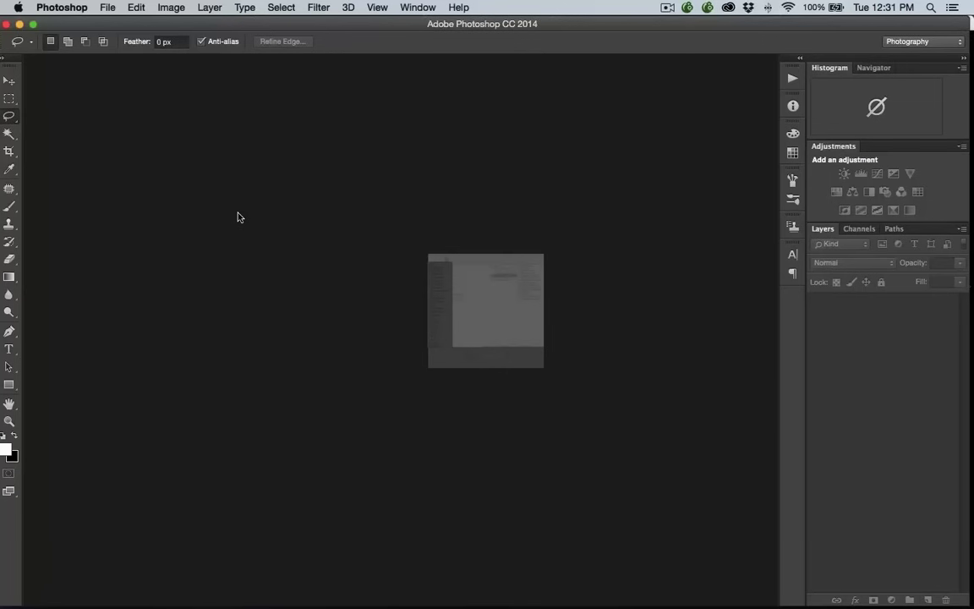
# Open all the raw and DNG photos from the DNGs folder together in Camera Raw.
pyautogui.press('super+o')
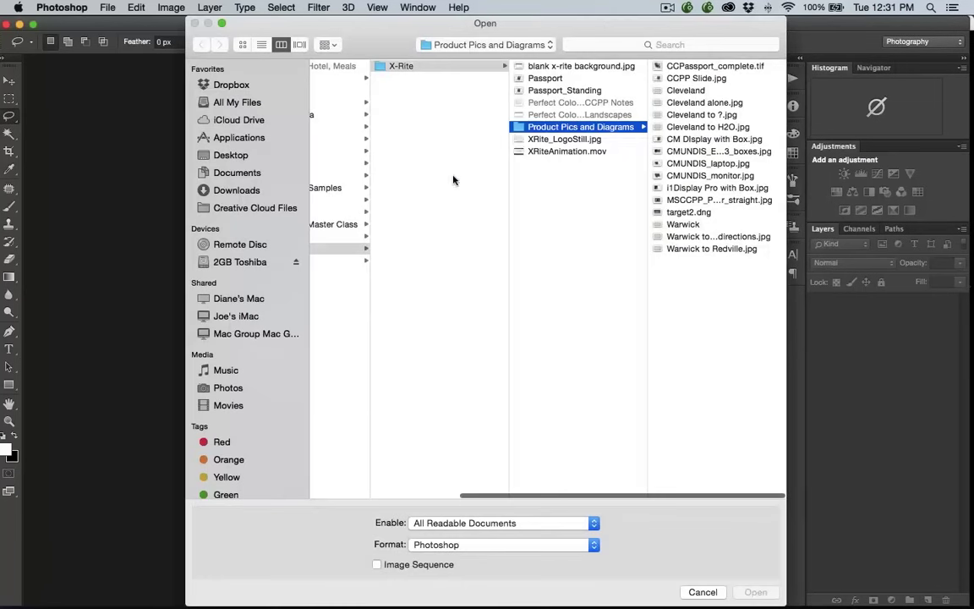
pyautogui.moveTo(473, 29); pyautogui.dragTo(354, 32)
pyautogui.click(372, 47)
pyautogui.click(385, 202)
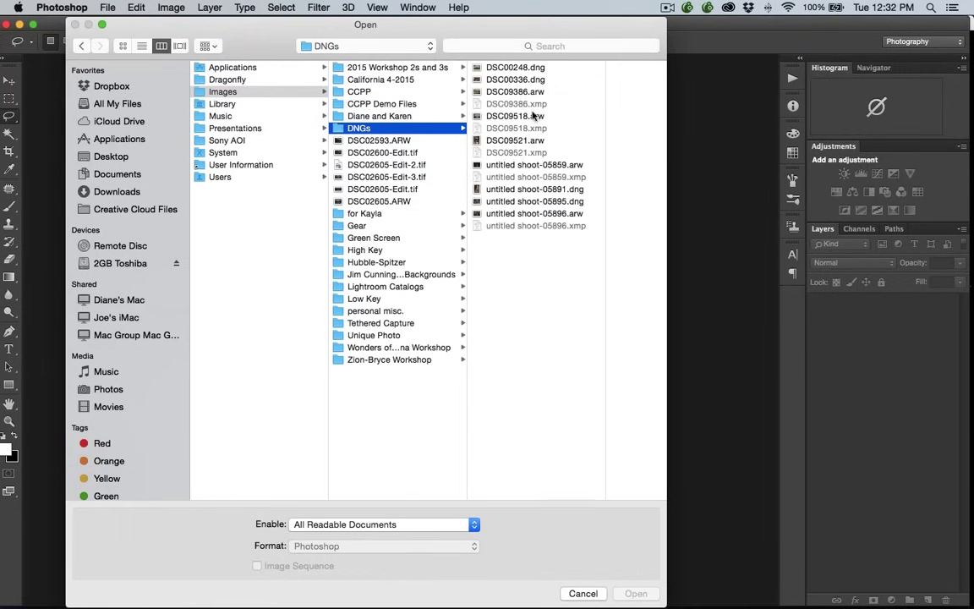
pyautogui.click(472, 114)
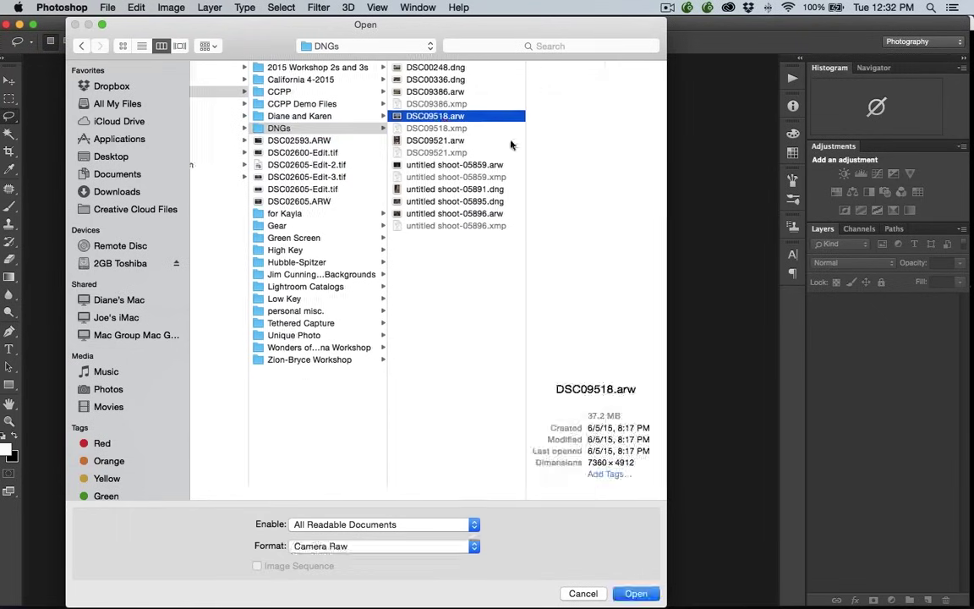
pyautogui.keyDown('super'); pyautogui.click(448, 141); pyautogui.keyUp('super')
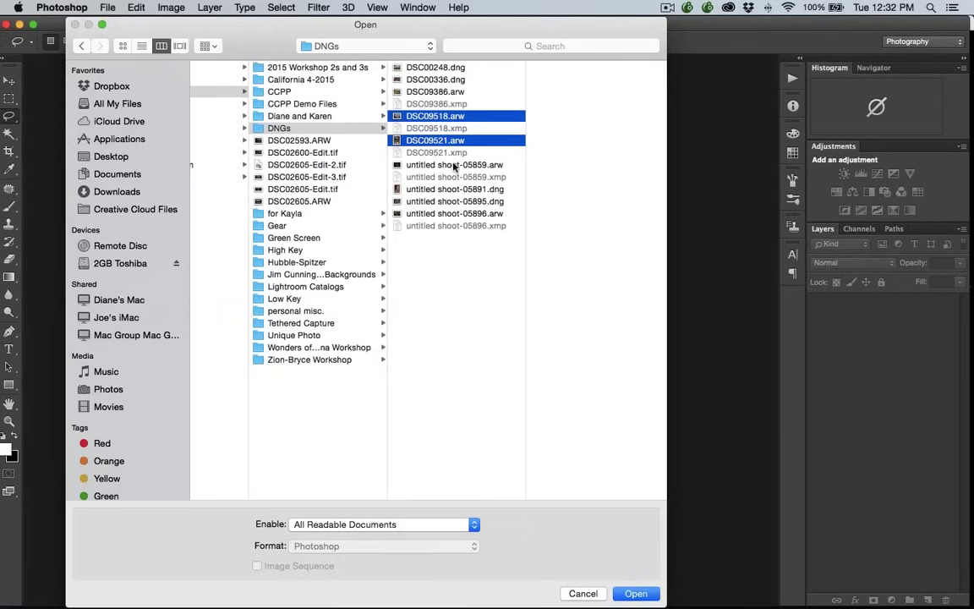
pyautogui.press('super+a')
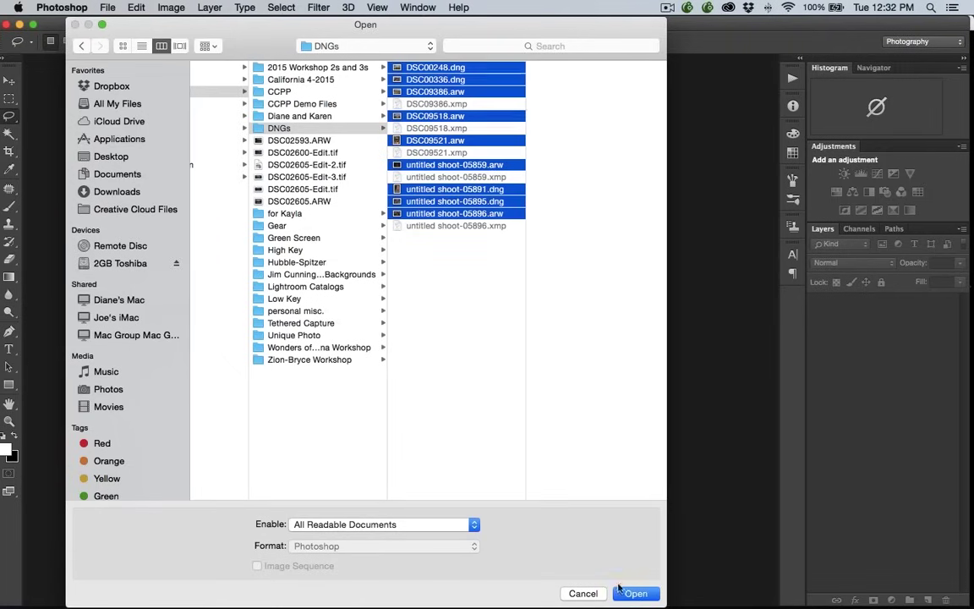
pyautogui.click(626, 592)
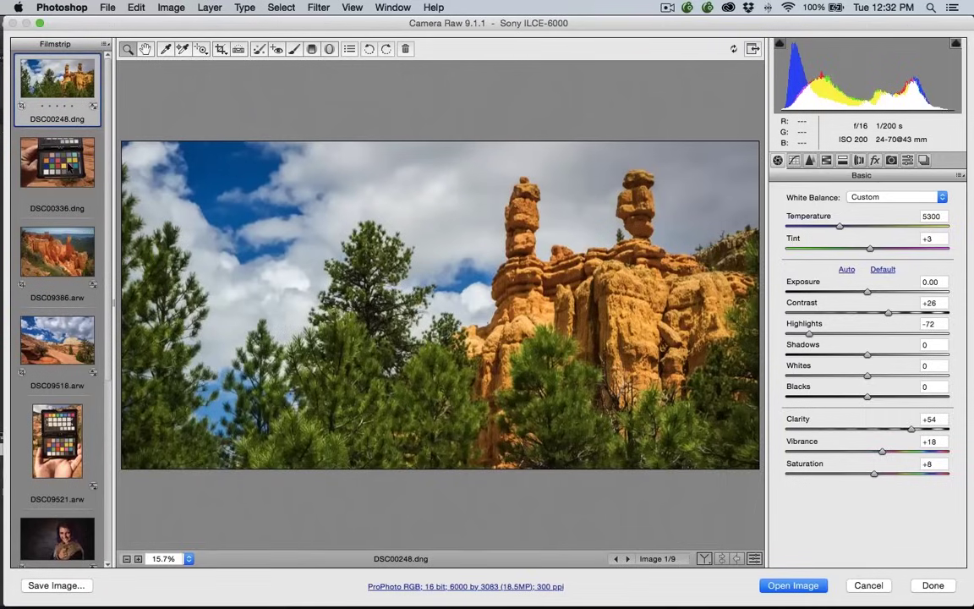
# Set the white balance of DSC09521.arw from the ColorChecker's white patch and save the photo as a Digital Negative in the same location.
pyautogui.click(70, 166)
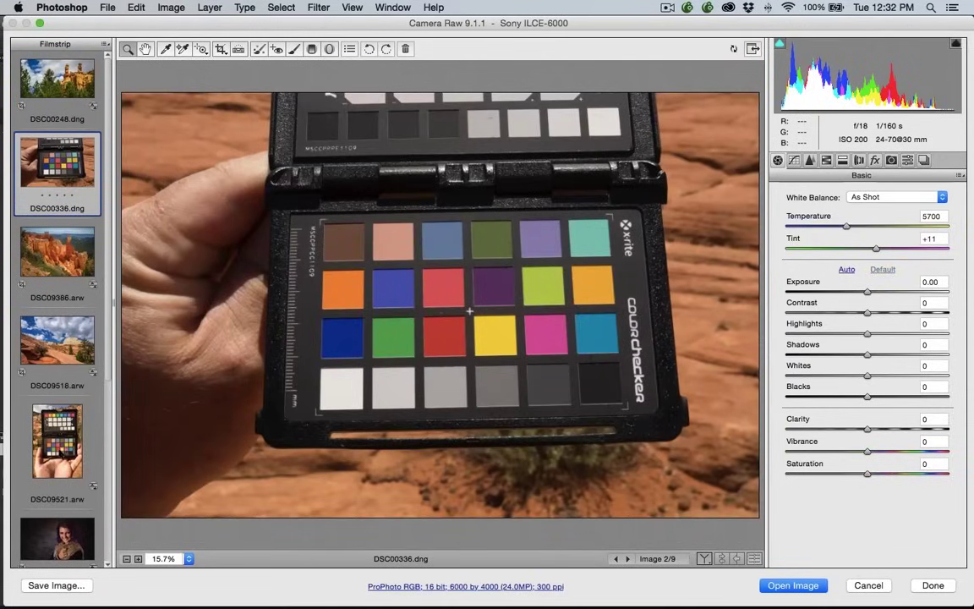
pyautogui.click(56, 407)
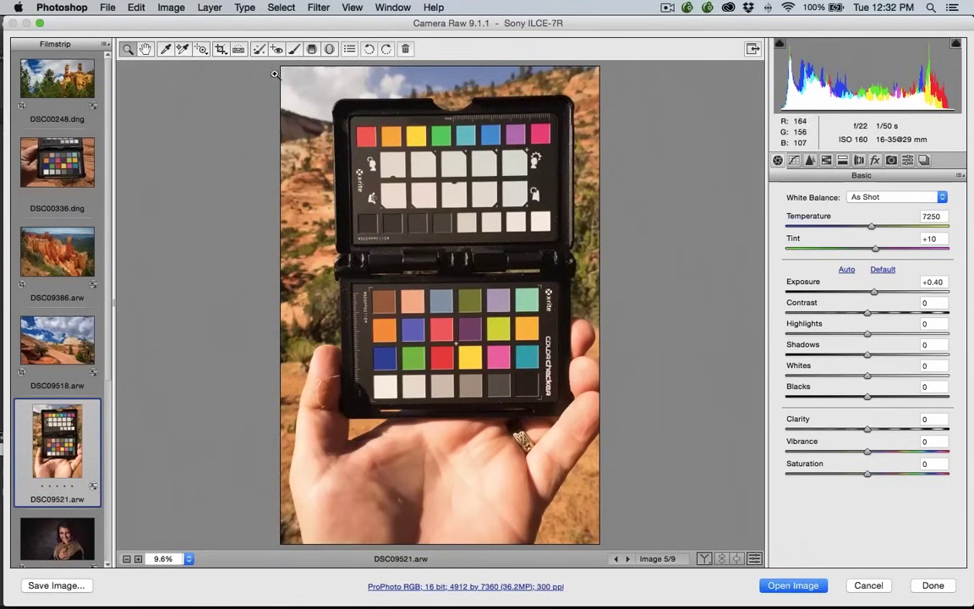
pyautogui.click(165, 51)
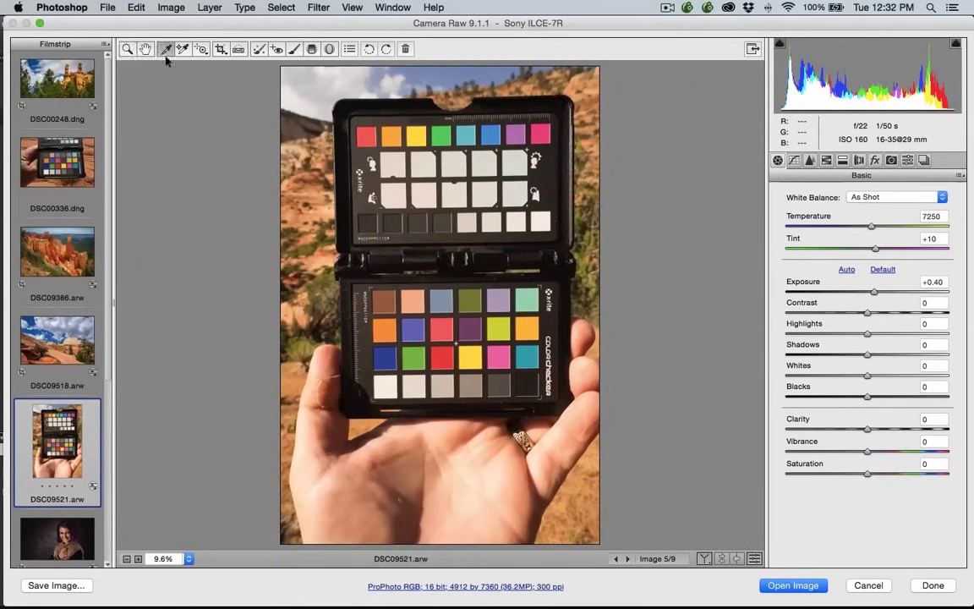
pyautogui.click(386, 386)
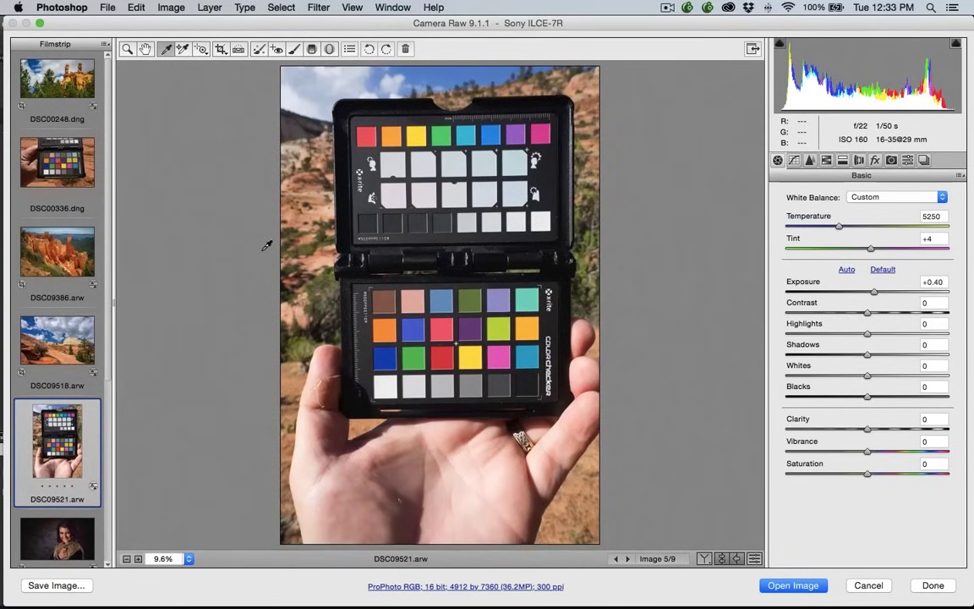
pyautogui.click(75, 586)
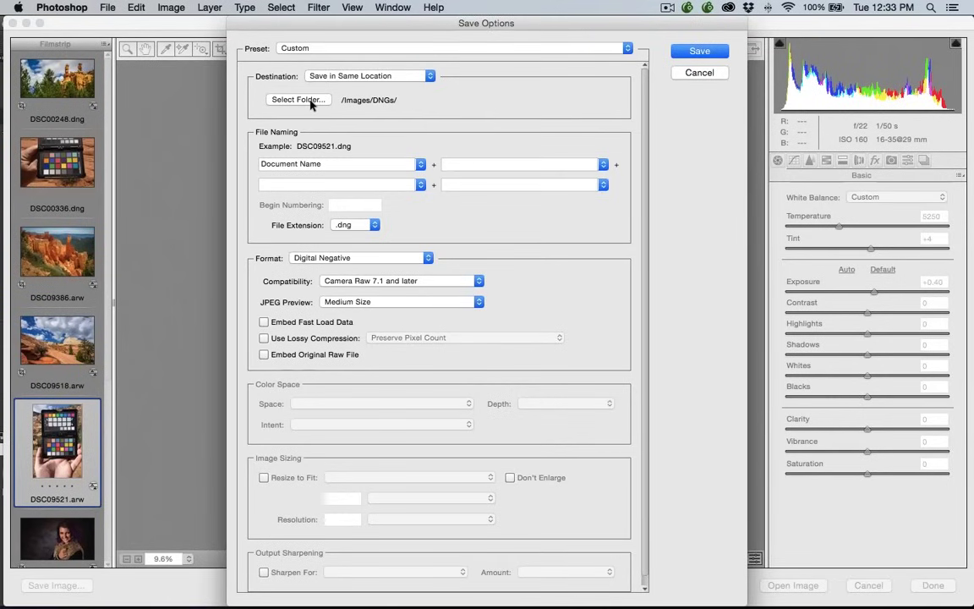
pyautogui.click(699, 51)
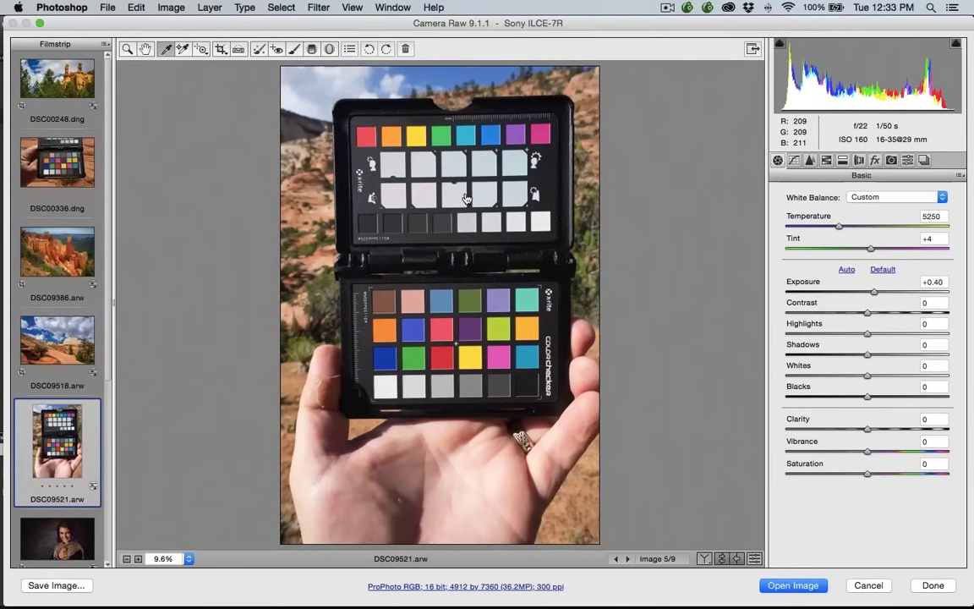
# Switch to ColorChecker Passport, dismiss the display calibration notice, and hide all other applications.
pyautogui.press('super+Tab')
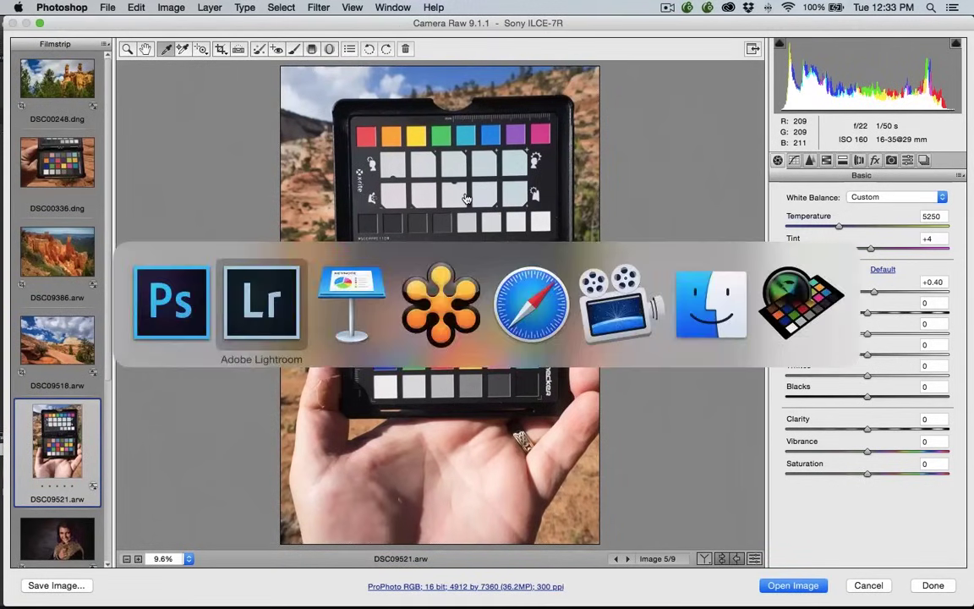
pyautogui.press('Tab')
pyautogui.press('Tab')
pyautogui.press('Tab')
pyautogui.press('Tab')
pyautogui.press('Tab')
pyautogui.press('Tab')
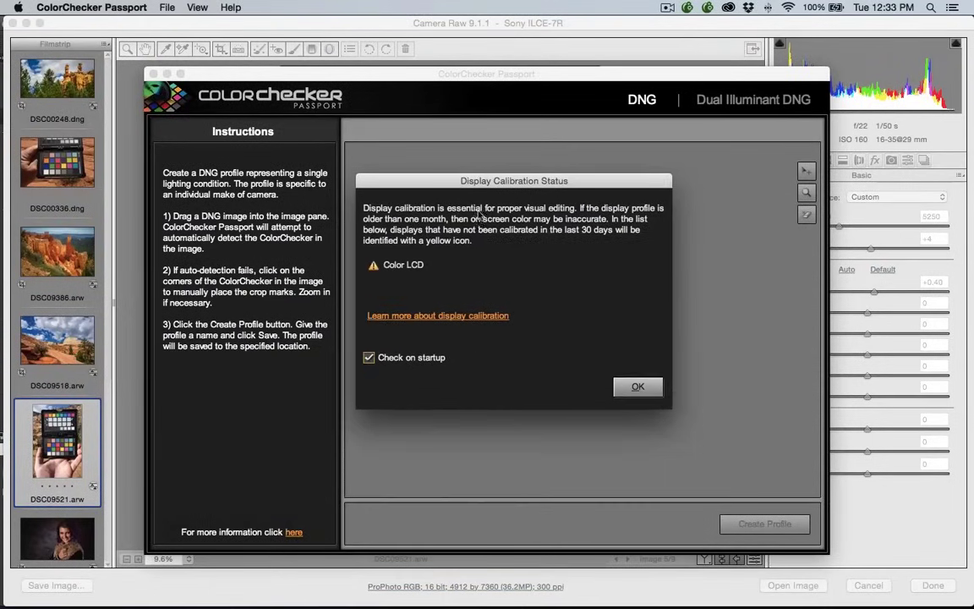
pyautogui.click(632, 387)
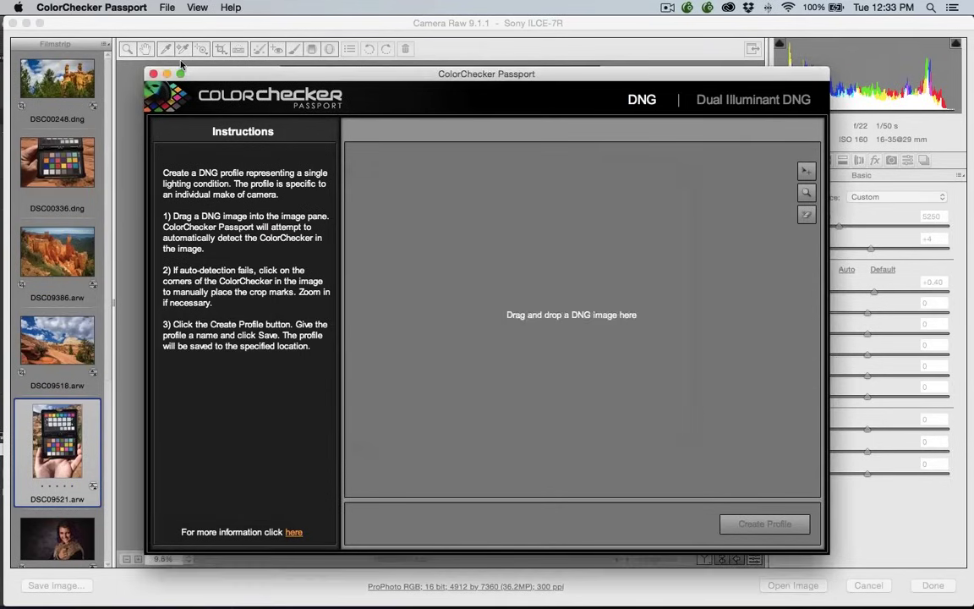
pyautogui.click(74, 6)
pyautogui.click(102, 102)
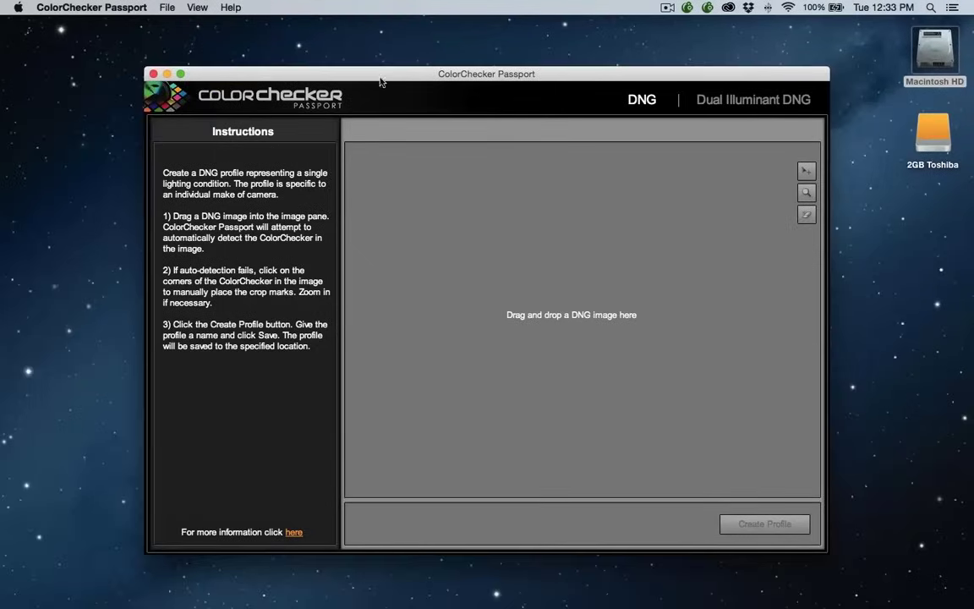
pyautogui.moveTo(382, 82); pyautogui.dragTo(373, 78)
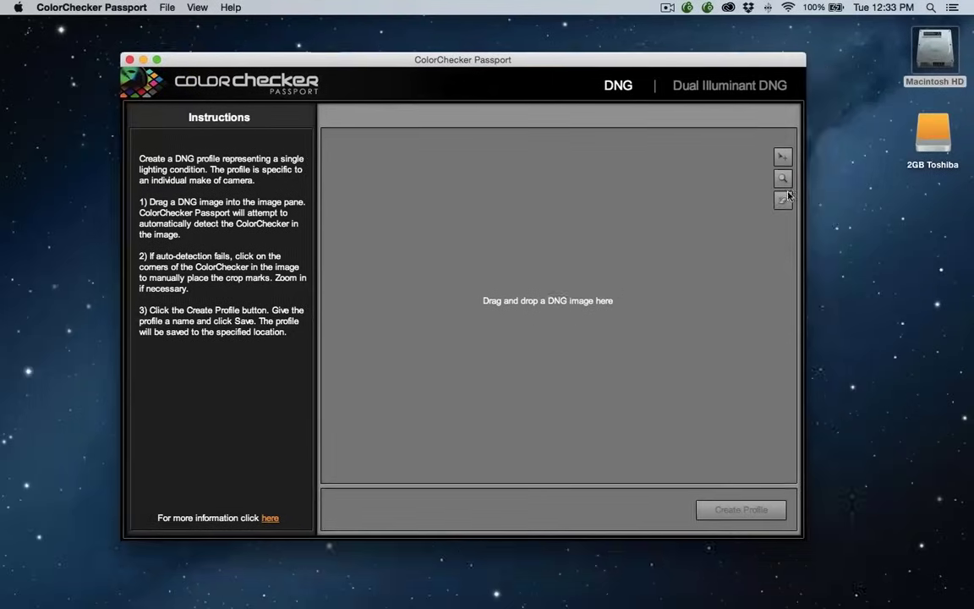
# Add the image DSC09521.dng from the DNGs folder for DNG profile creation.
pyautogui.click(166, 6)
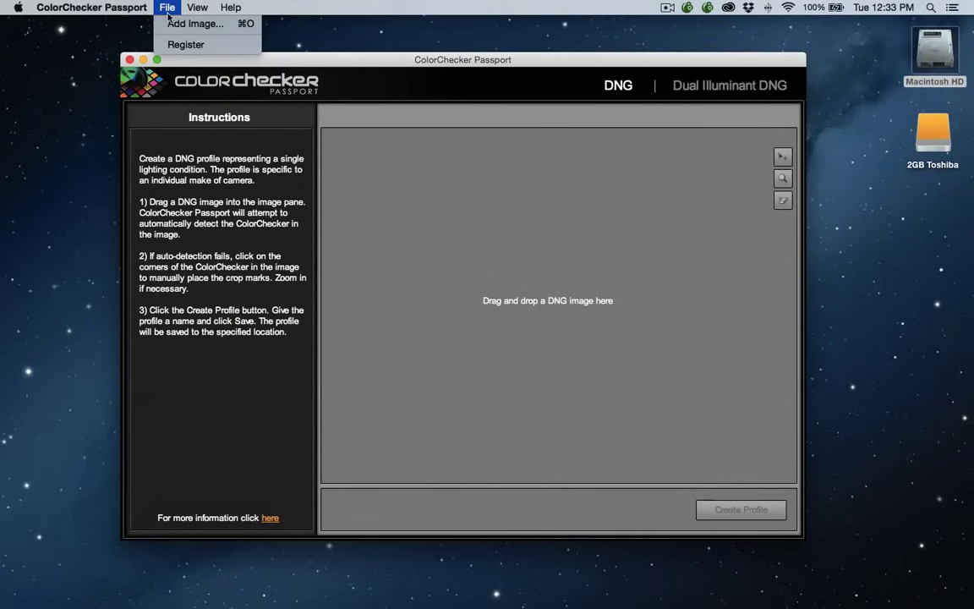
pyautogui.click(172, 24)
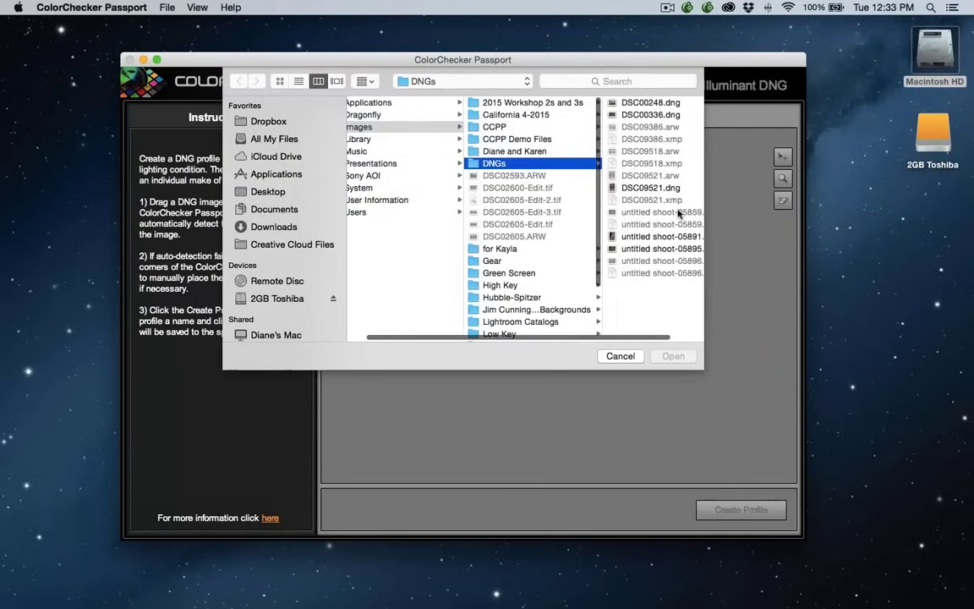
pyautogui.click(634, 187)
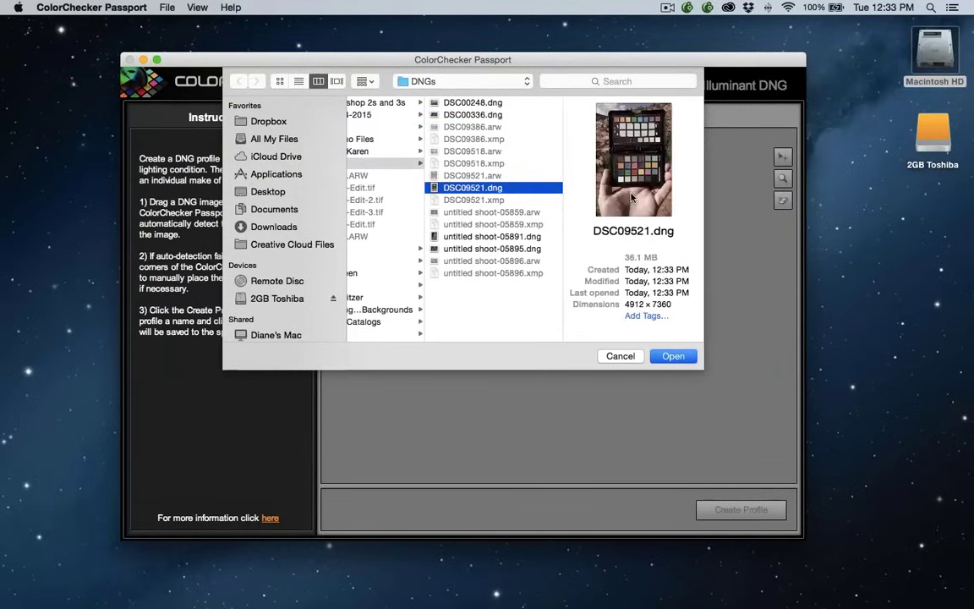
pyautogui.click(674, 357)
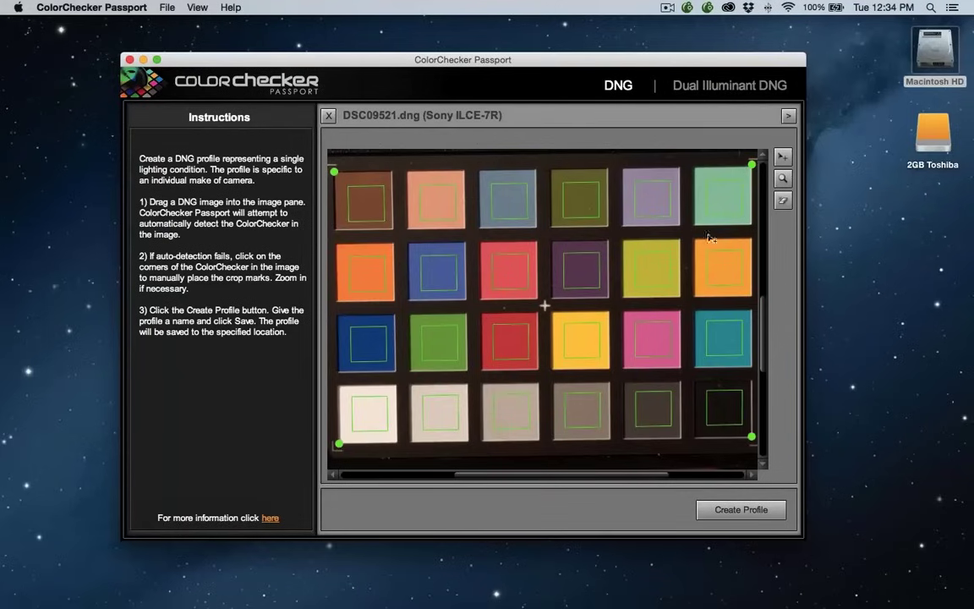
# Nudge the crop mark beside the black patch slightly outward to match that corner of the ColorChecker.
pyautogui.click(783, 179)
pyautogui.keyDown('alt'); pyautogui.click(515, 258); pyautogui.keyUp('alt')
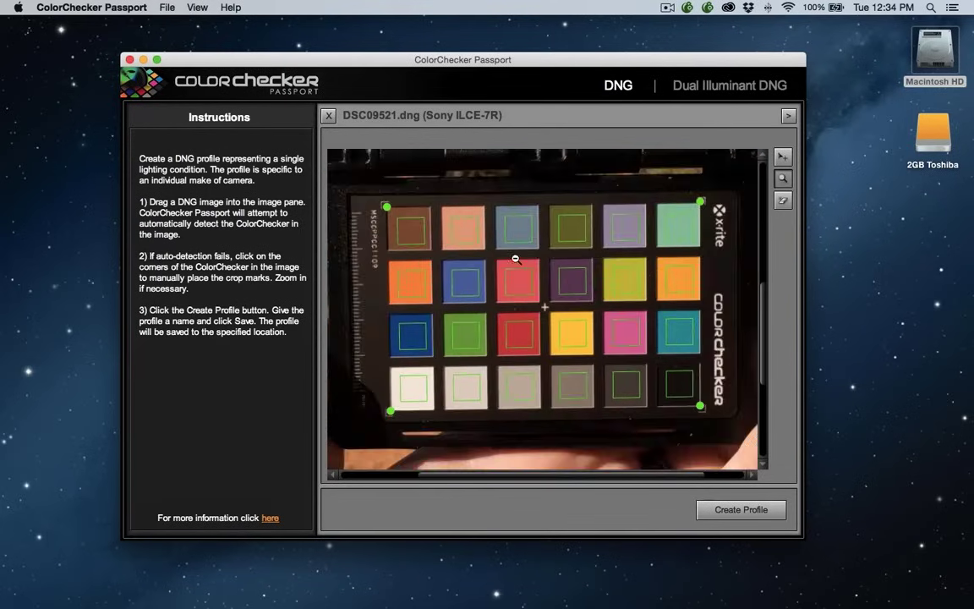
pyautogui.keyDown('alt'); pyautogui.click(522, 263); pyautogui.keyUp('alt')
pyautogui.keyDown('alt'); pyautogui.click(524, 265); pyautogui.keyUp('alt')
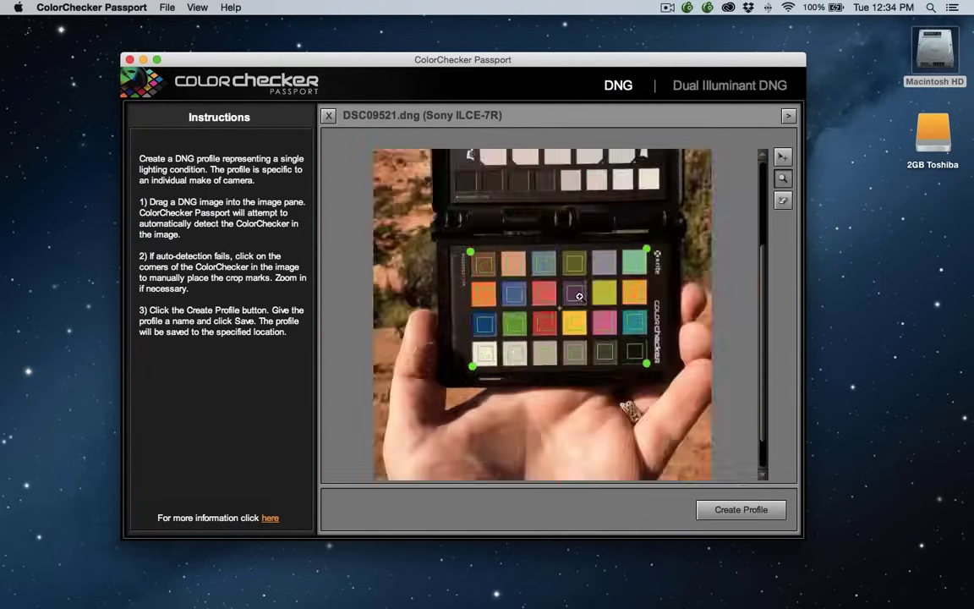
pyautogui.click(564, 300)
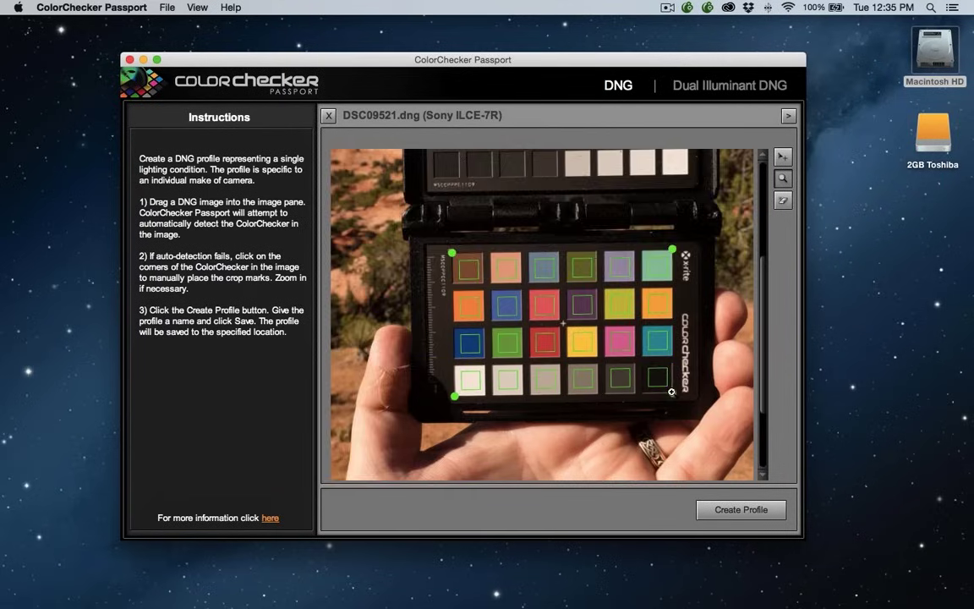
pyautogui.scroll(2, 671, 391)
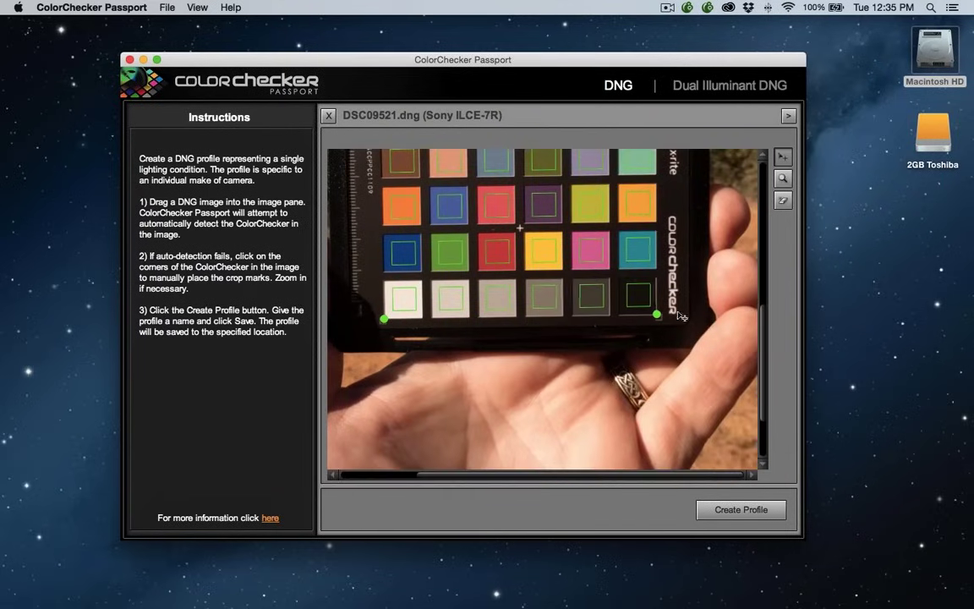
pyautogui.moveTo(656, 314); pyautogui.dragTo(658, 318)
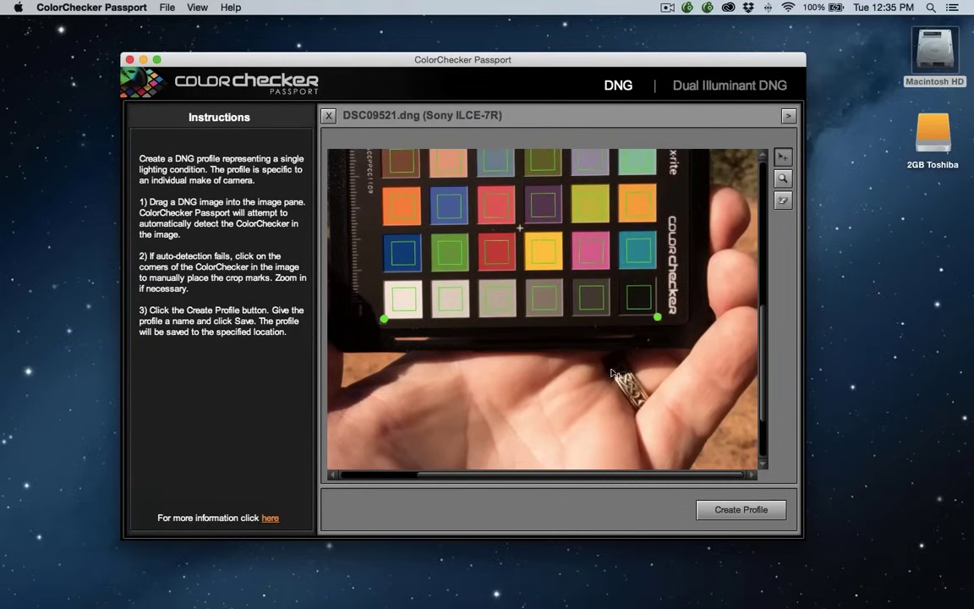
pyautogui.scroll(3, 616, 456)
pyautogui.hscroll(-2, 615, 457)
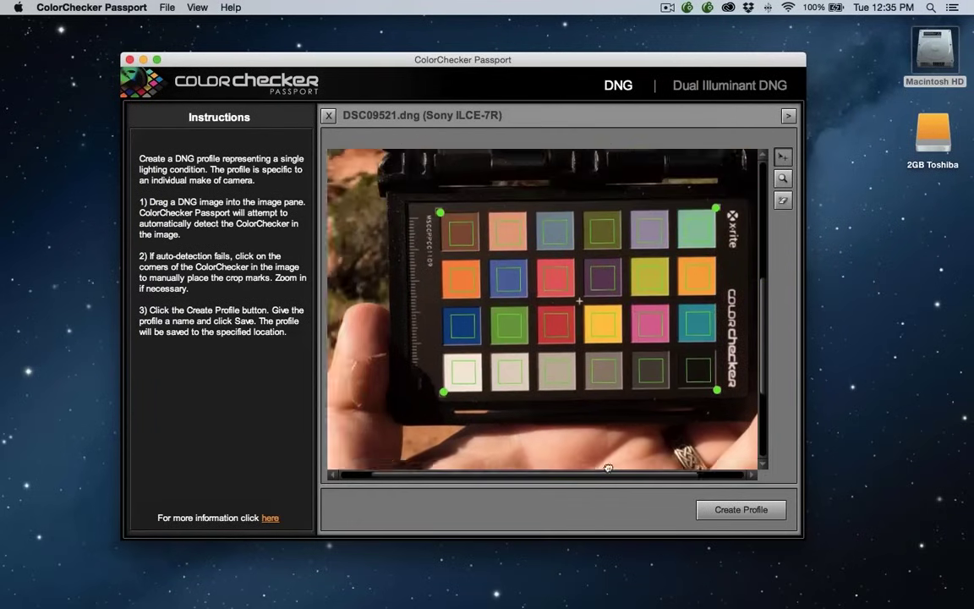
pyautogui.hscroll(2, 608, 468)
pyautogui.scroll(1, 608, 468)
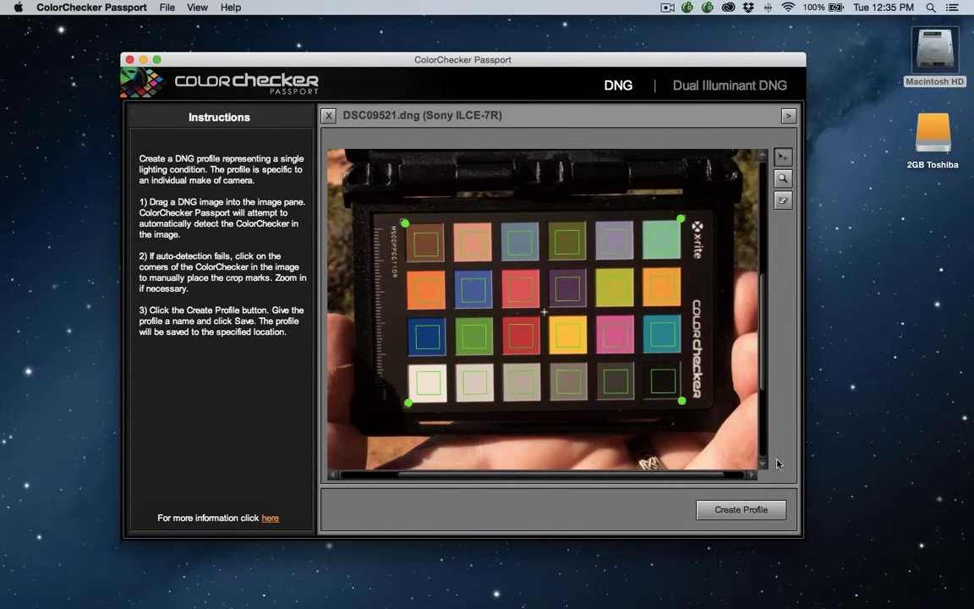
# Create the Sony ILCE-7R camera profile from the chart image and save it in the CameraProfiles folder.
pyautogui.click(753, 511)
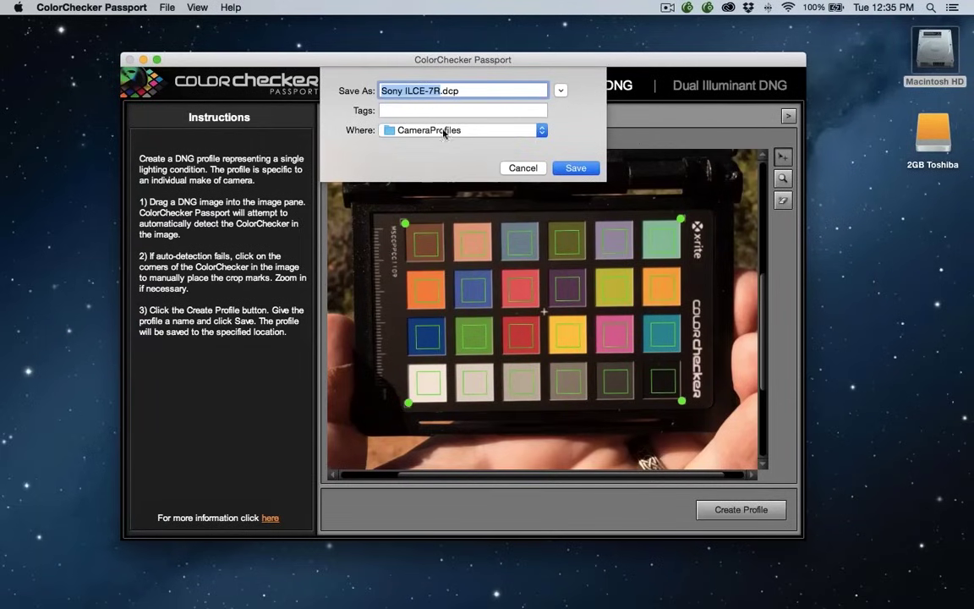
pyautogui.click(499, 131)
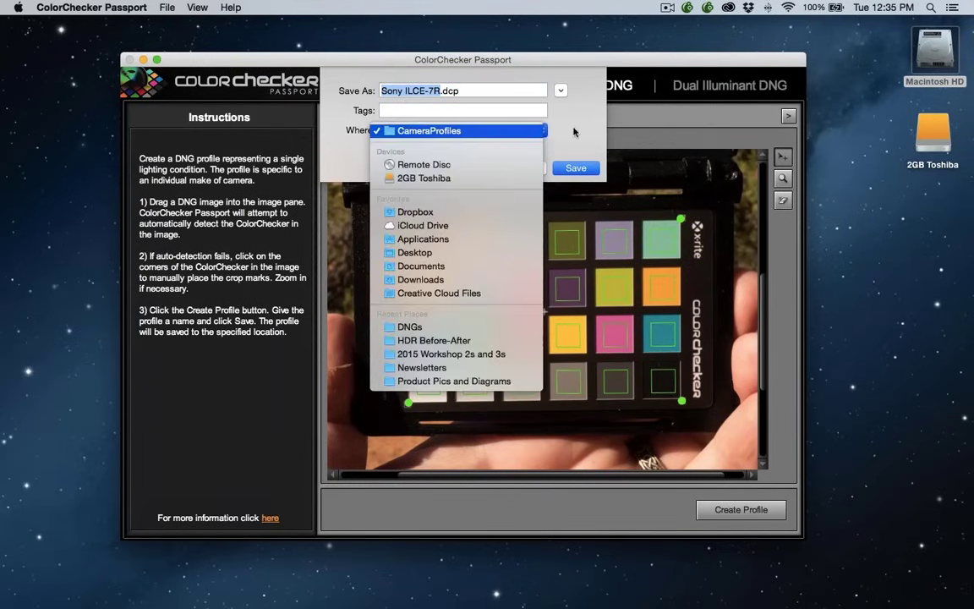
pyautogui.click(519, 130)
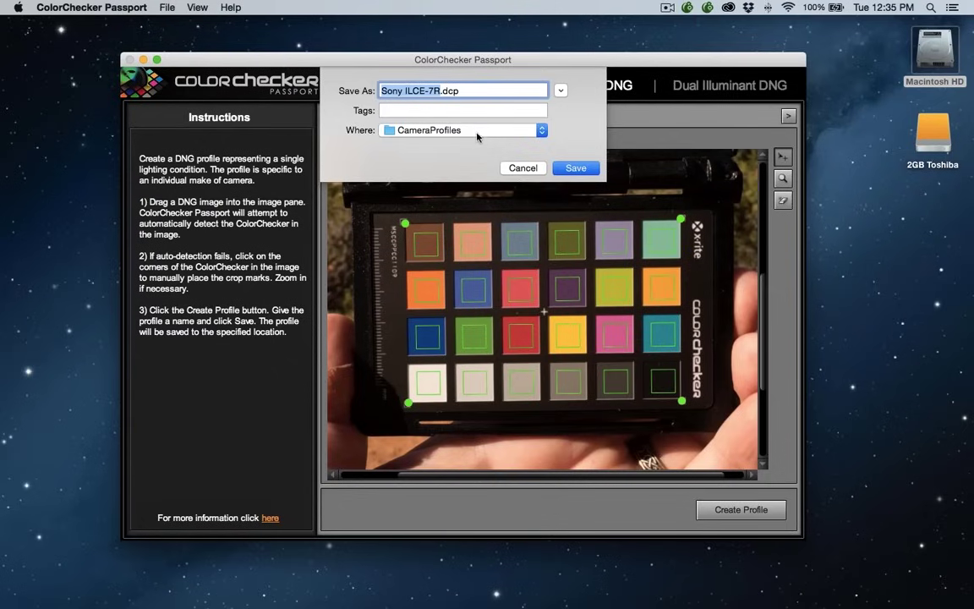
pyautogui.click(576, 168)
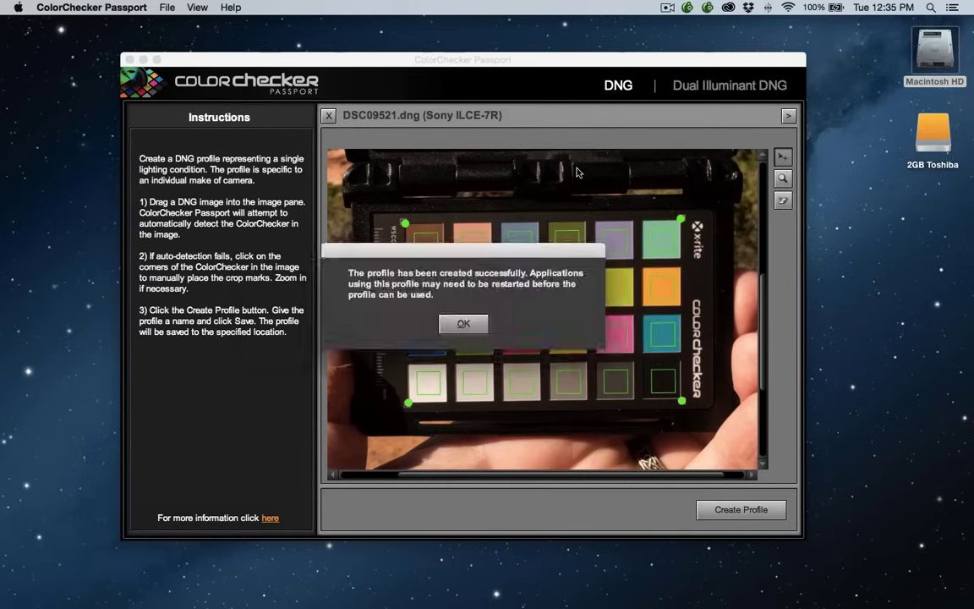
# Acknowledge the profile creation notice and switch to the Dual Illuminant DNG profile mode.
pyautogui.click(463, 323)
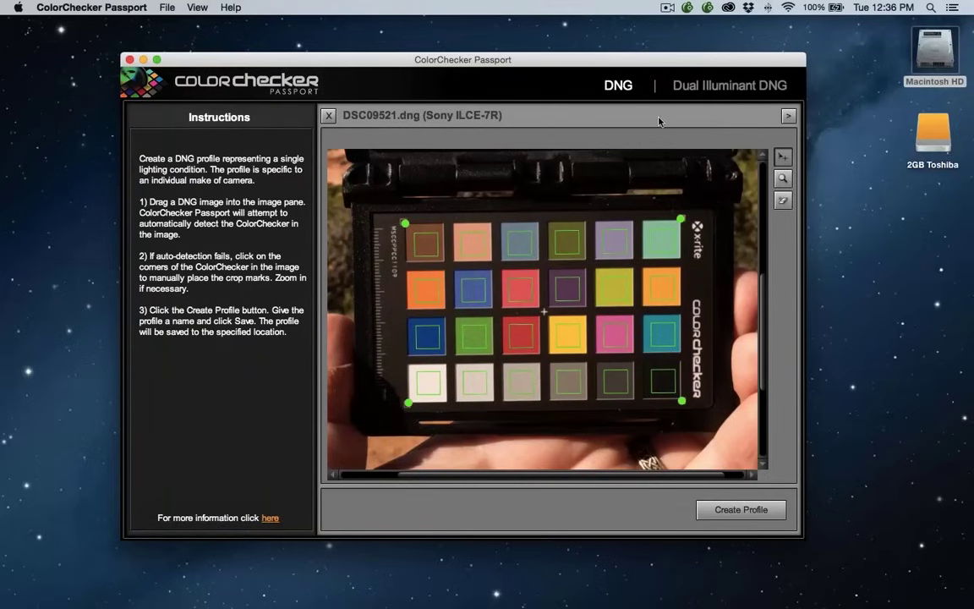
pyautogui.click(705, 88)
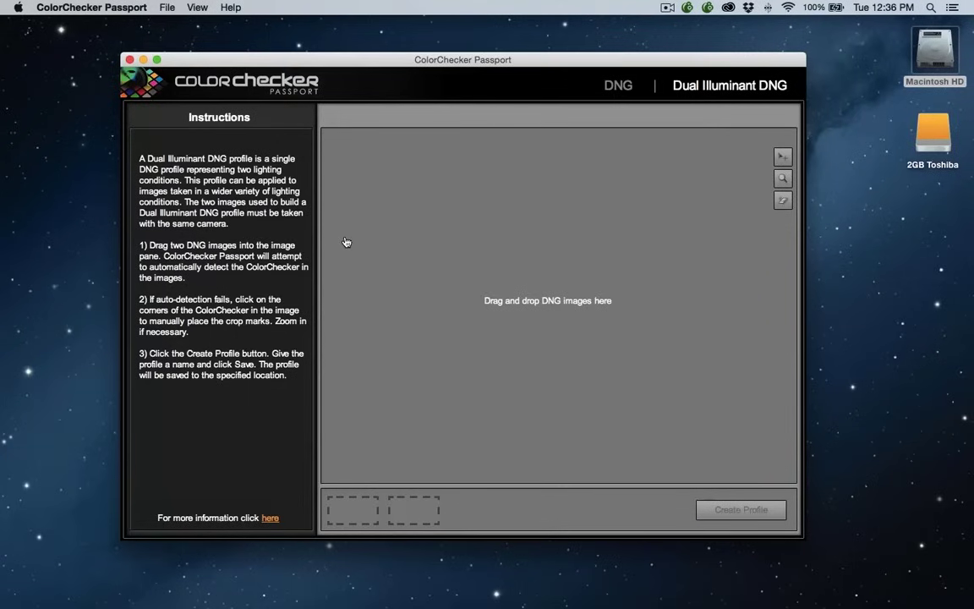
# Return to Camera Raw in Photoshop and apply the a7r Zion Daylight camera profile to DSC09521.arw.
pyautogui.press('super+Tab')
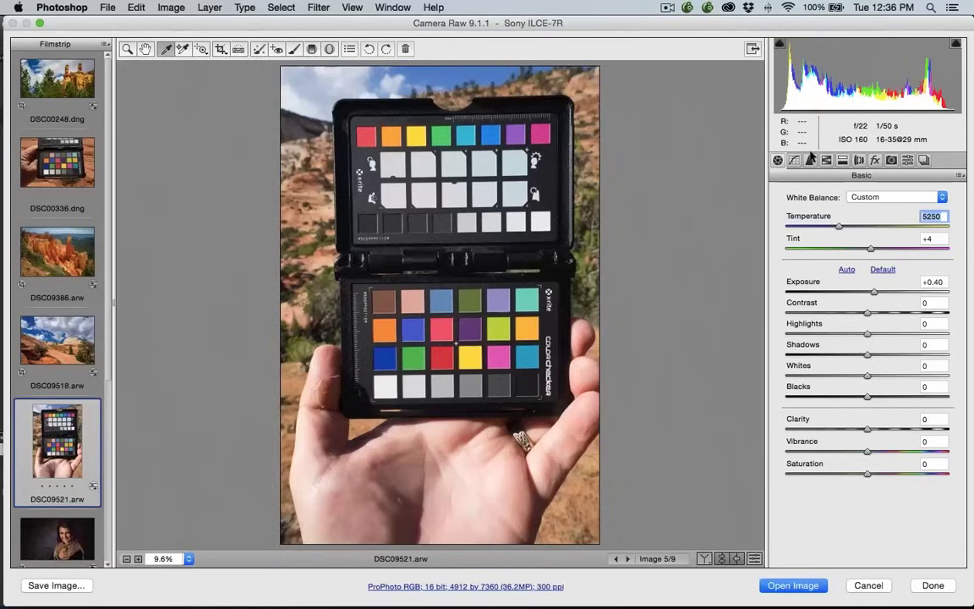
pyautogui.click(888, 197)
pyautogui.click(854, 197)
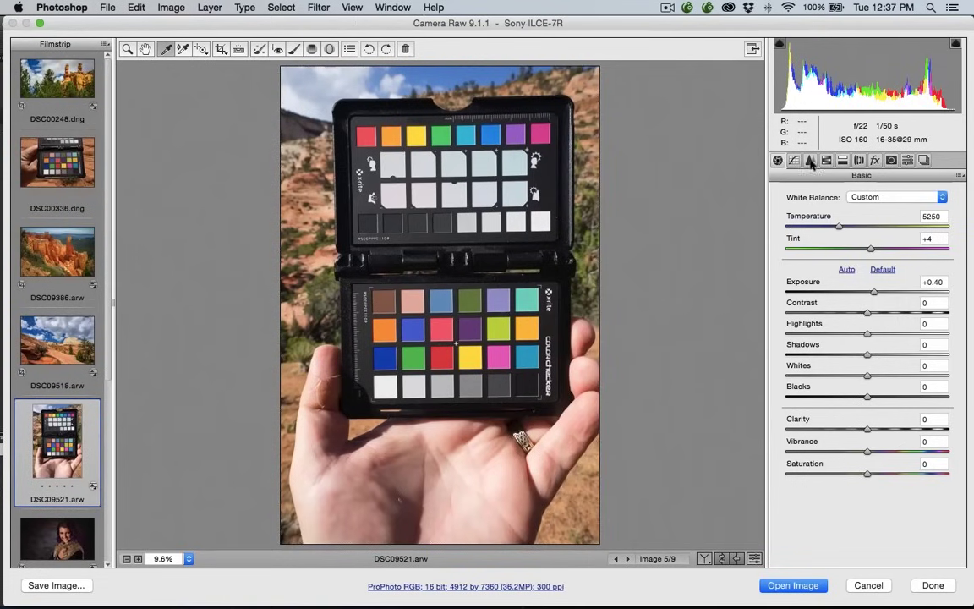
pyautogui.click(891, 160)
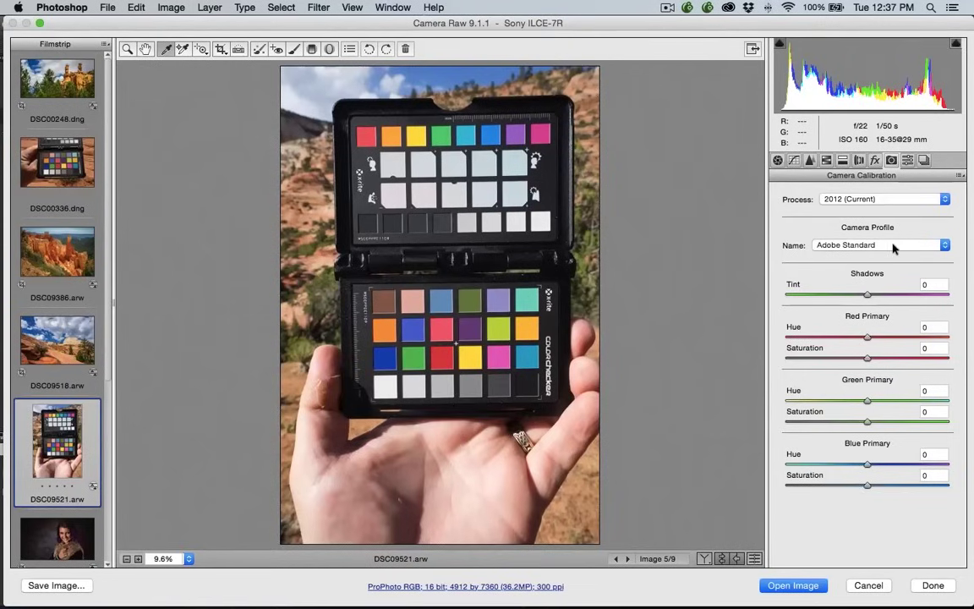
pyautogui.click(894, 246)
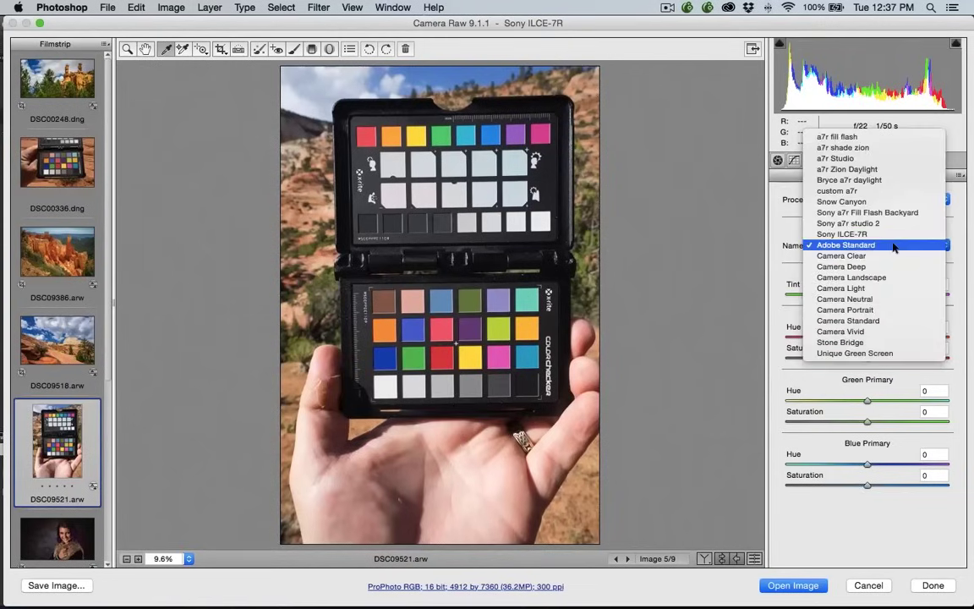
pyautogui.click(876, 170)
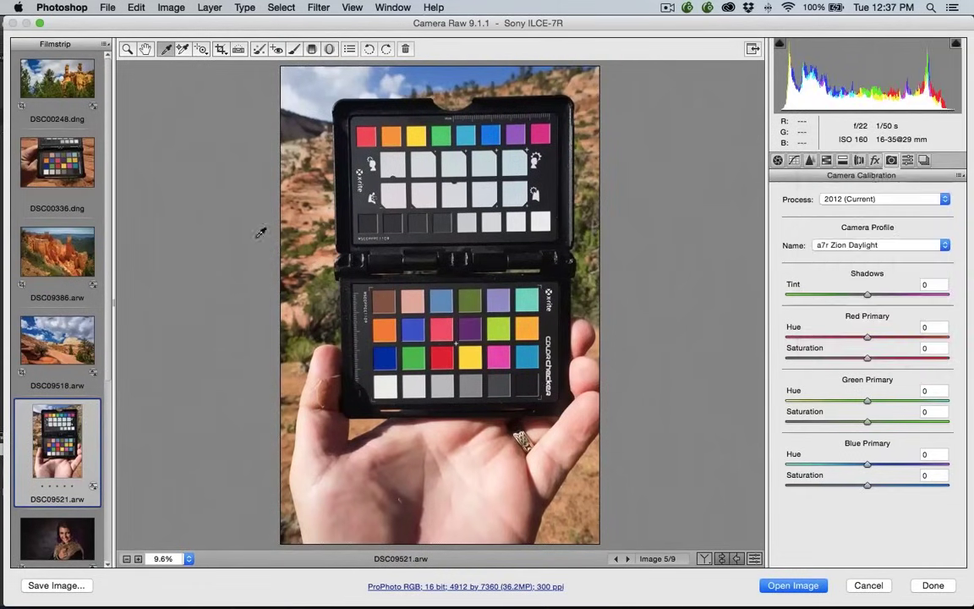
# Compare the Adobe Standard and a7r Zion Daylight camera profiles on the enlarged ColorChecker patches, finishing on a7r Zion Daylight.
pyautogui.click(126, 49)
pyautogui.click(454, 342)
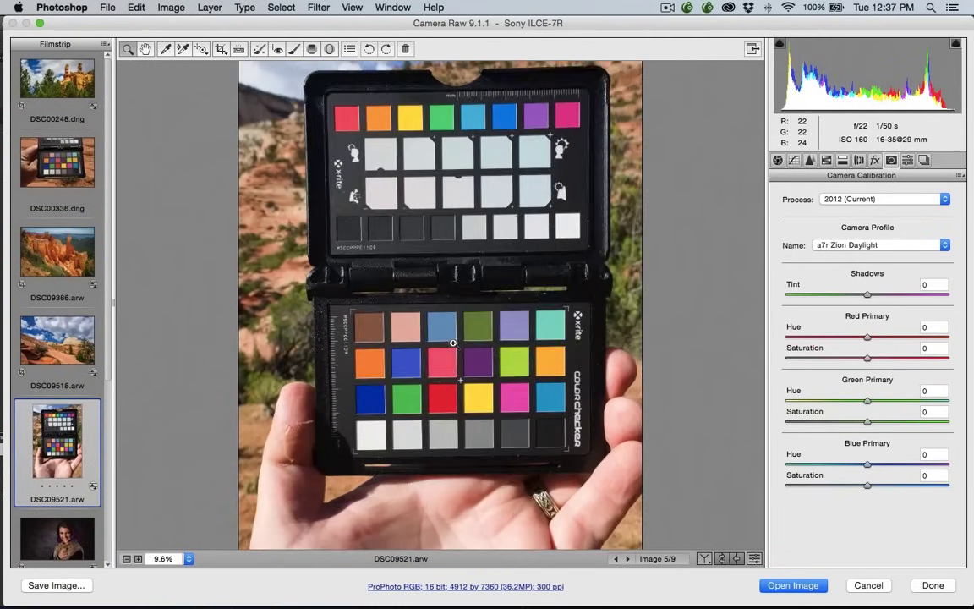
pyautogui.click(453, 343)
pyautogui.click(453, 342)
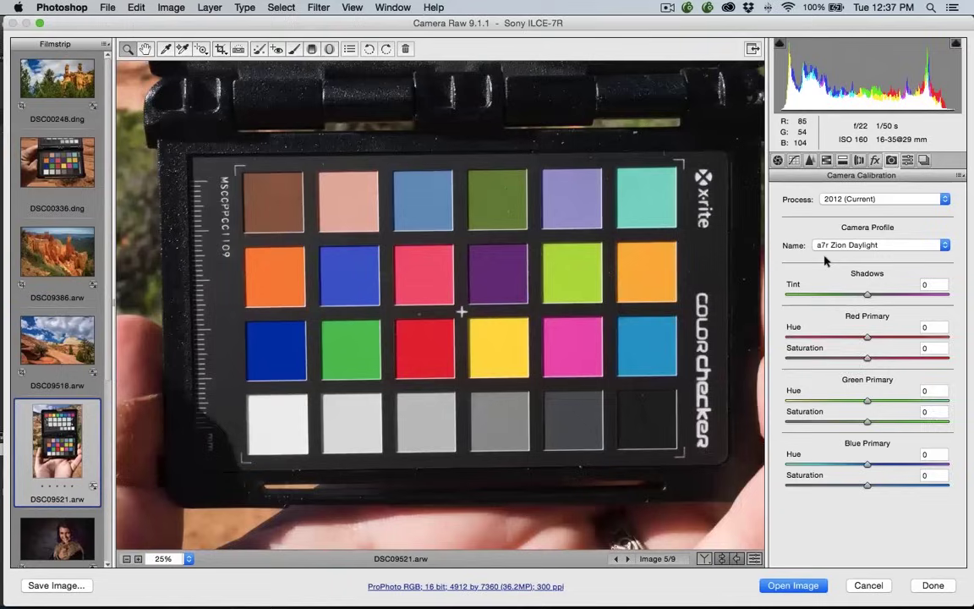
pyautogui.click(837, 244)
pyautogui.click(847, 320)
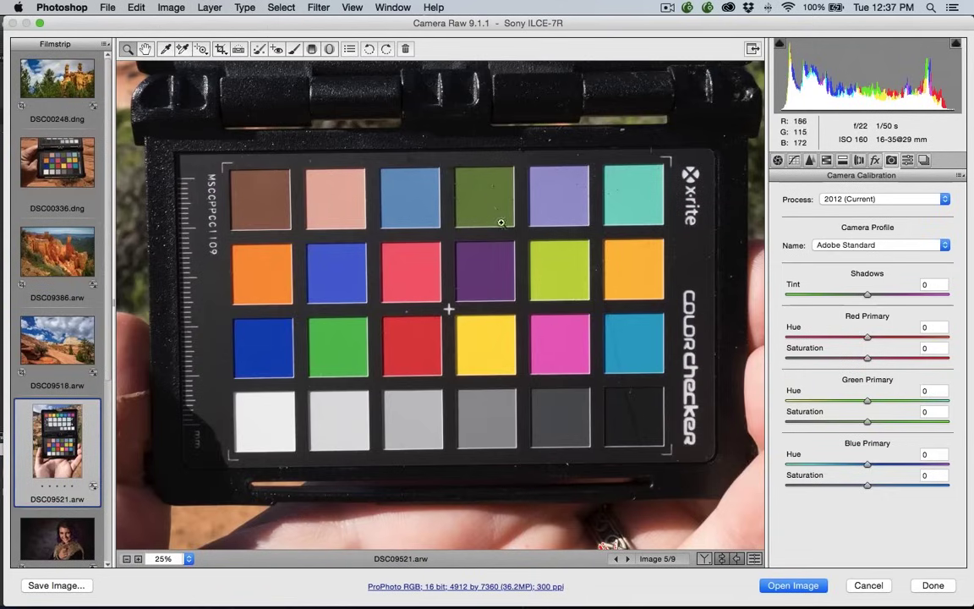
pyautogui.click(829, 245)
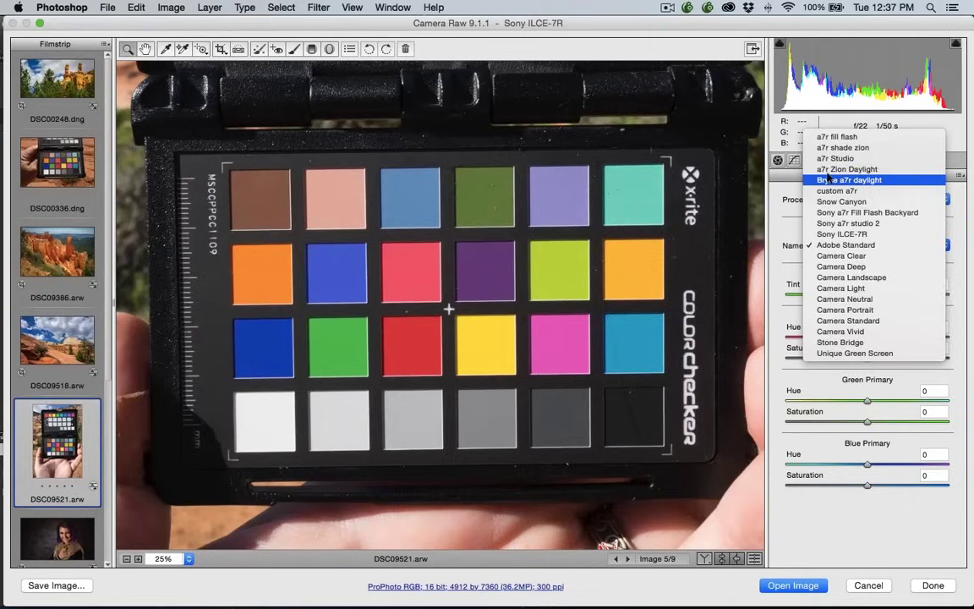
pyautogui.click(826, 171)
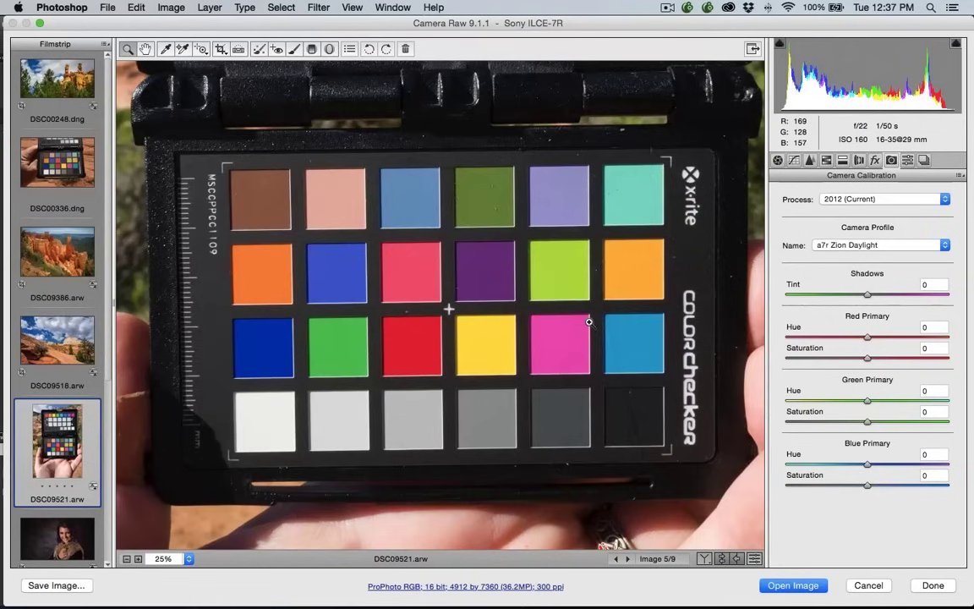
pyautogui.click(875, 245)
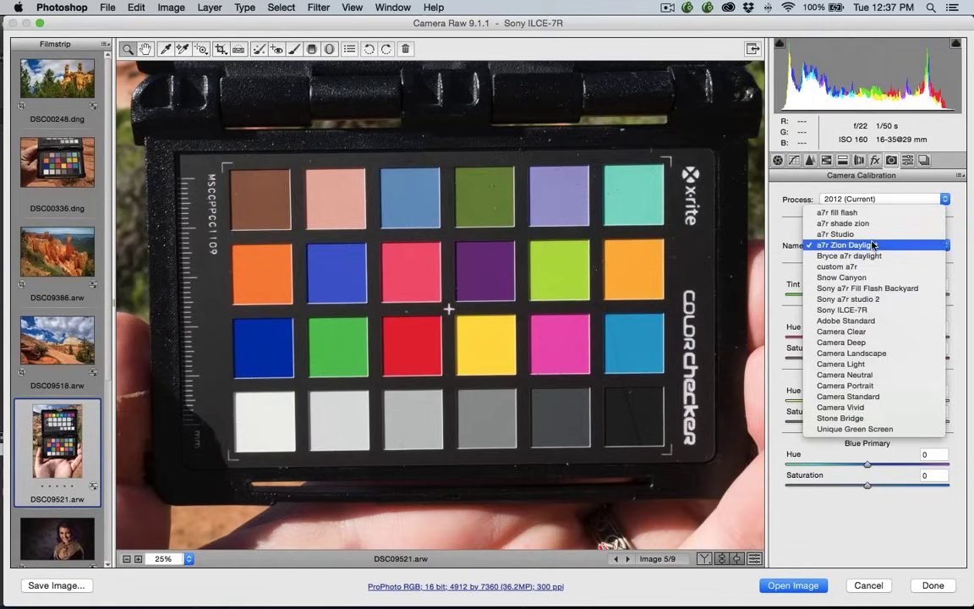
pyautogui.click(824, 321)
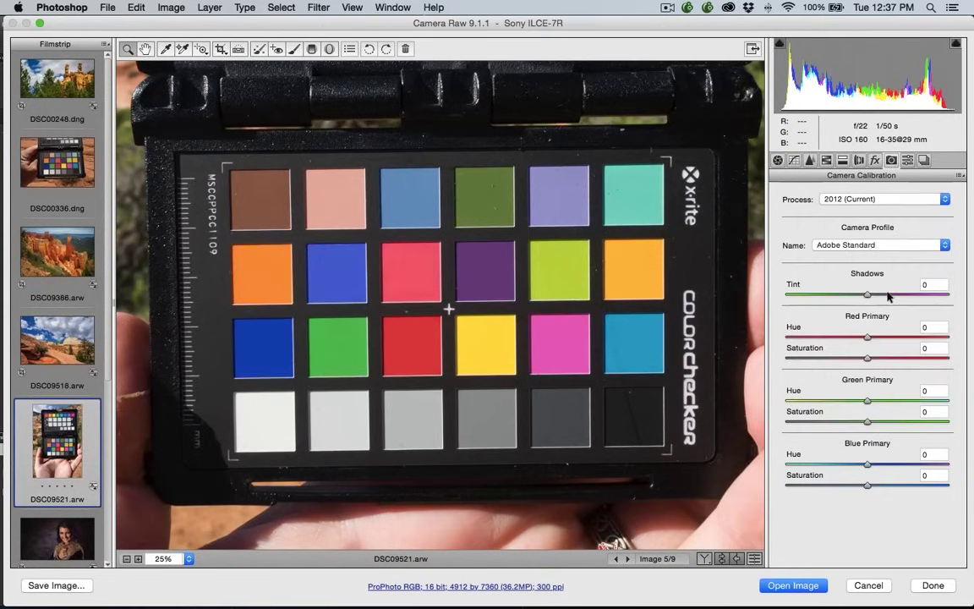
pyautogui.click(871, 244)
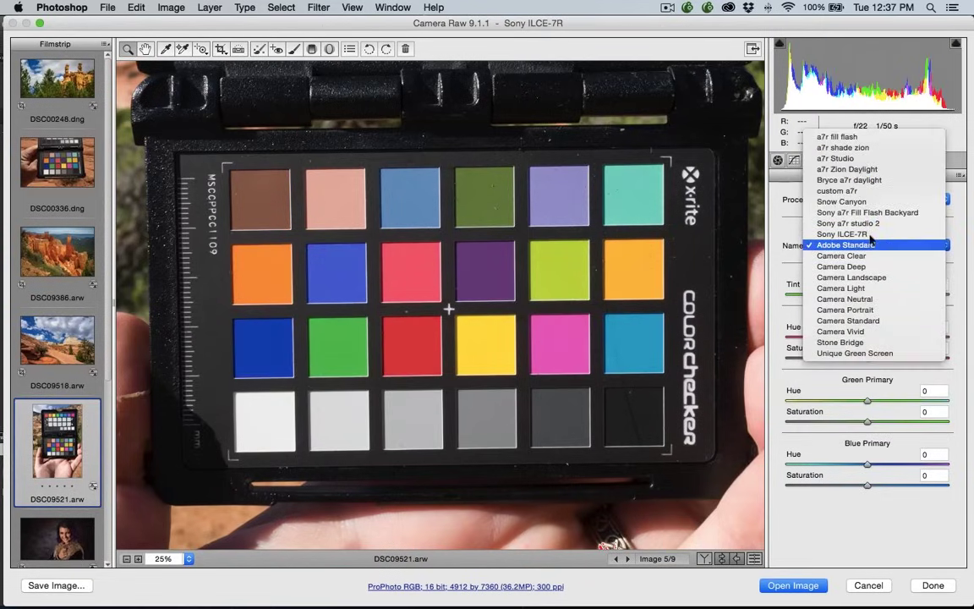
pyautogui.click(873, 169)
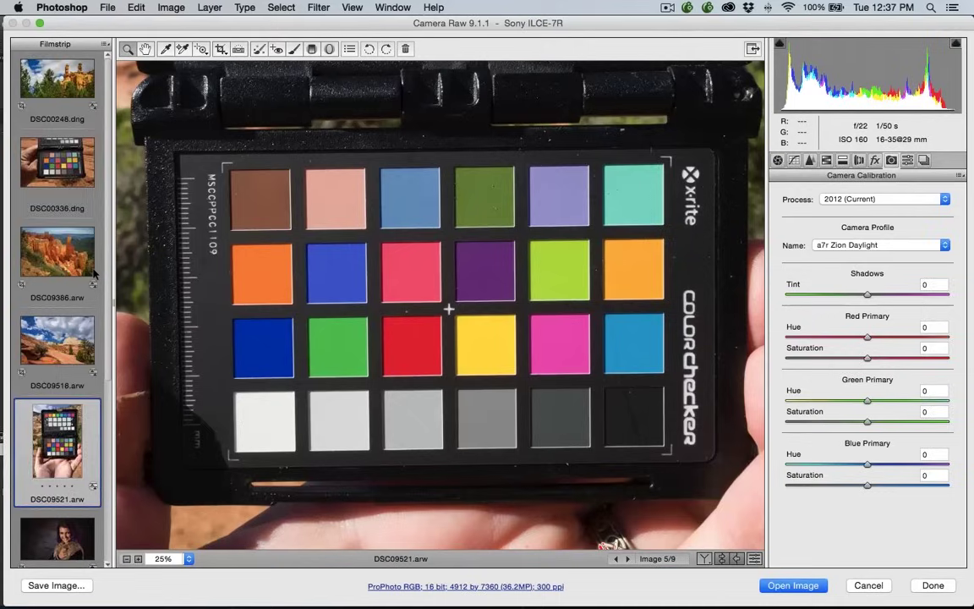
# Select DSC09386.arw through DSC09521.arw in the filmstrip and close Camera Raw, keeping the settings.
pyautogui.scroll(-5, 84, 262)
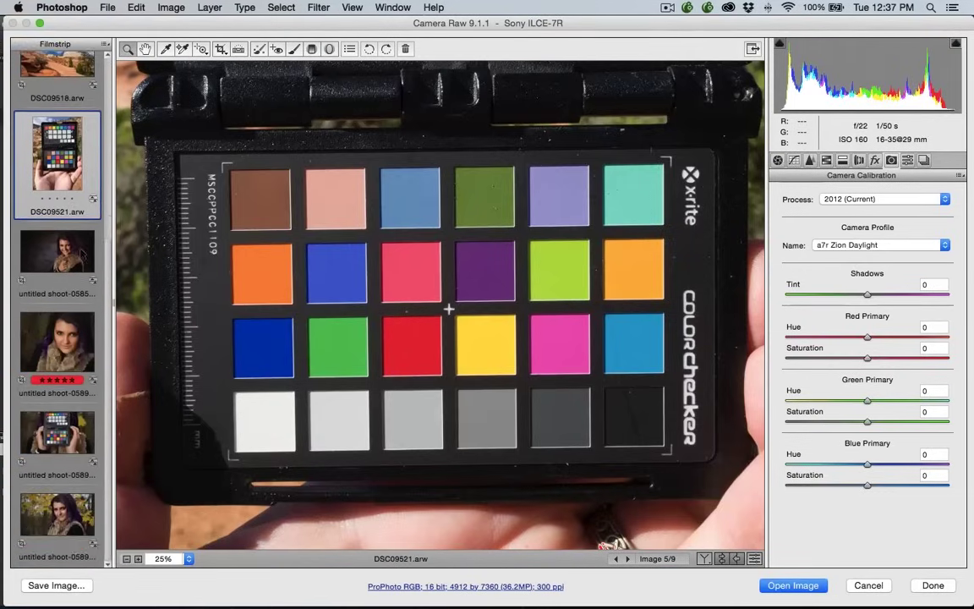
pyautogui.scroll(5, 82, 253)
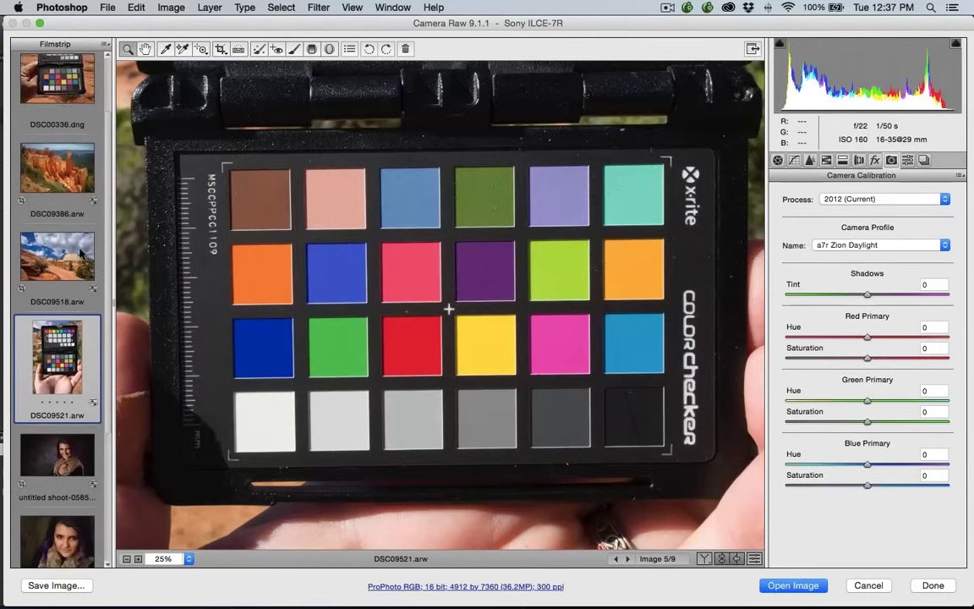
pyautogui.scroll(2, 82, 243)
pyautogui.keyDown('shift'); pyautogui.click(66, 239); pyautogui.keyUp('shift')
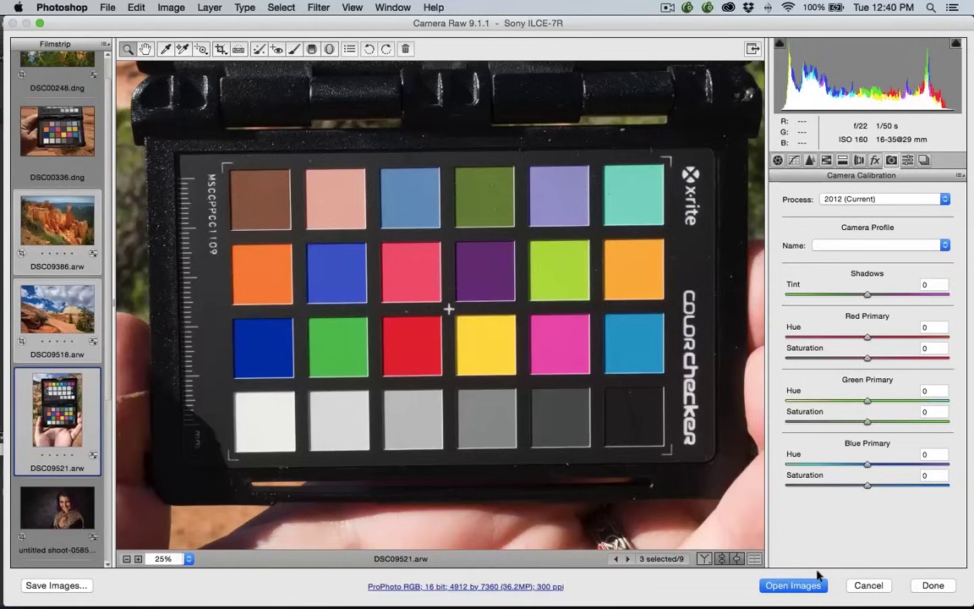
pyautogui.click(926, 584)
# Switch to Lightroom and create another virtual copy of the studio portrait untitled shoot-05829.arw from its Copy 1.
pyautogui.press('super+Tab')
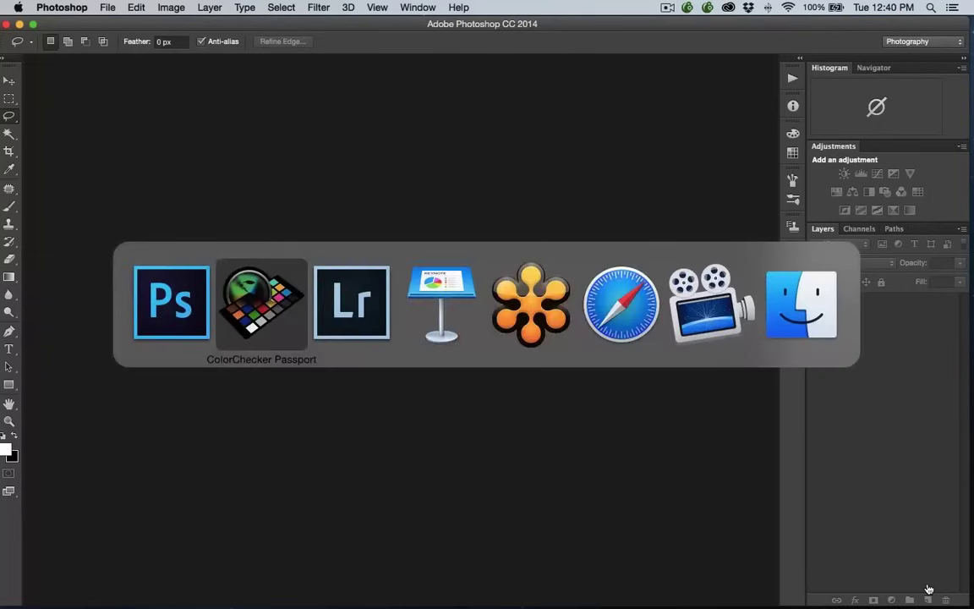
pyautogui.press('super+Tab')
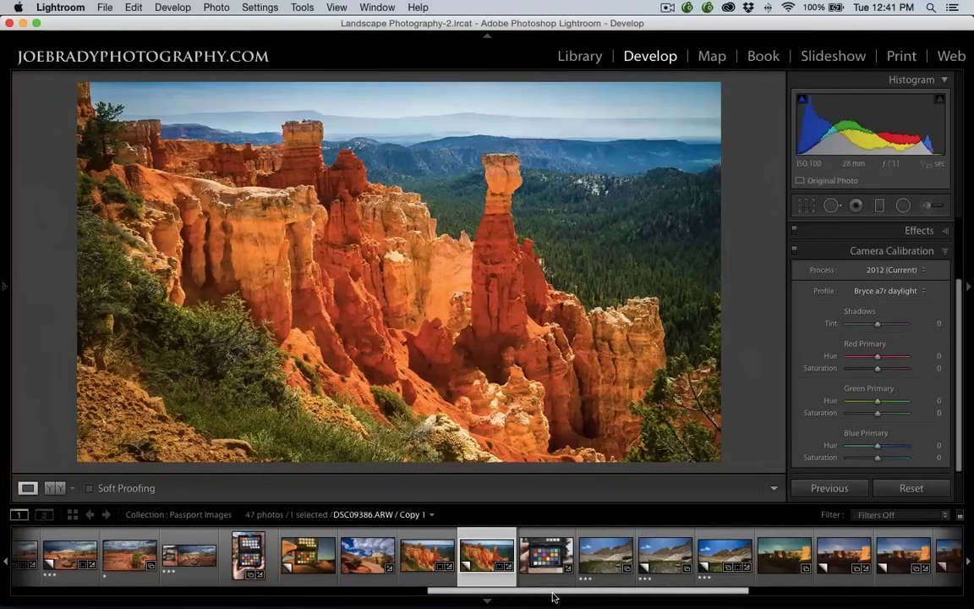
pyautogui.moveTo(535, 593); pyautogui.dragTo(321, 594)
pyautogui.click(304, 554)
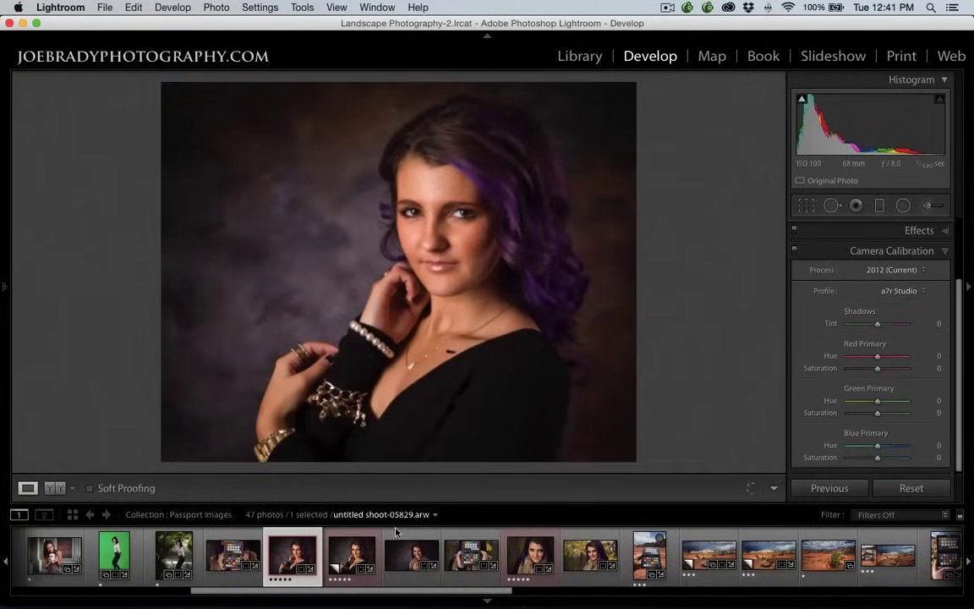
pyautogui.click(351, 537)
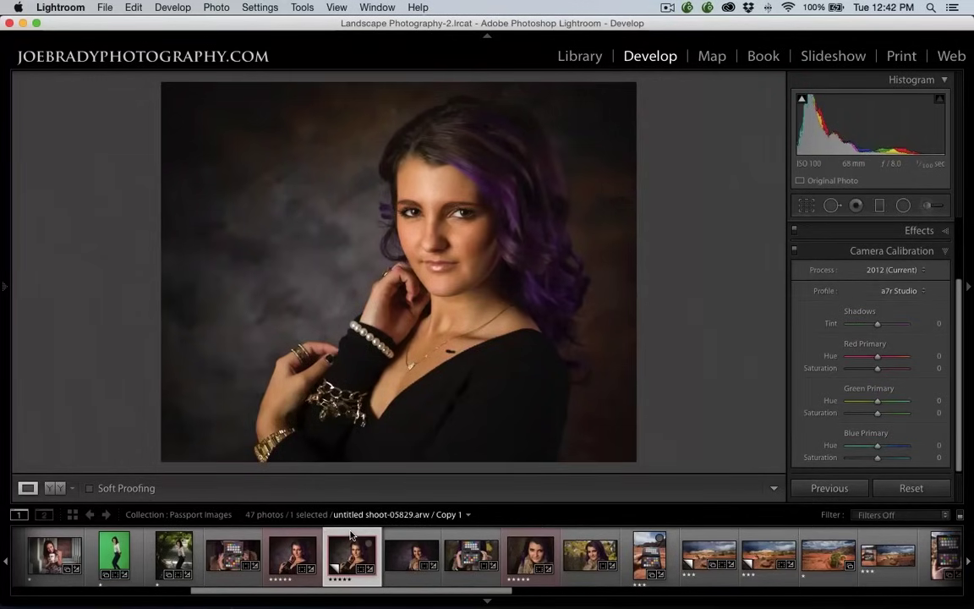
pyautogui.press('p')
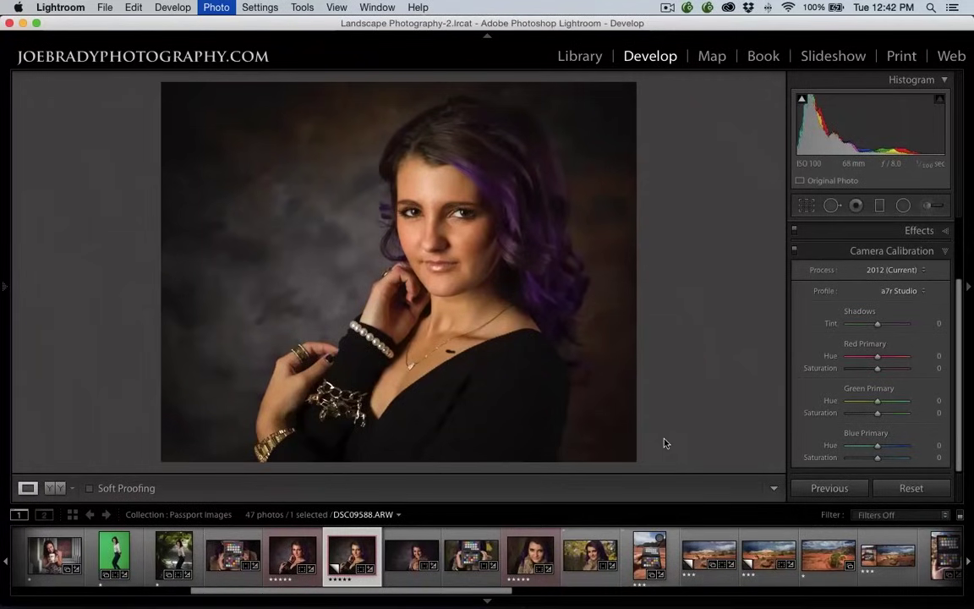
pyautogui.press('super+apostrophe')
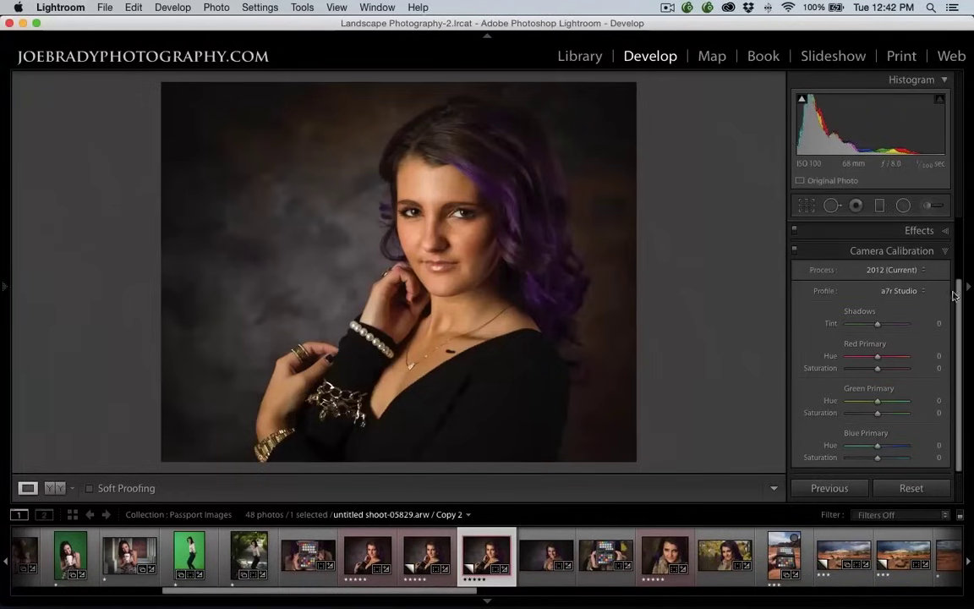
# Convert the new virtual copy of the portrait to black and white and compare it with the color versions.
pyautogui.scroll(1, 946, 240)
pyautogui.scroll(3, 947, 240)
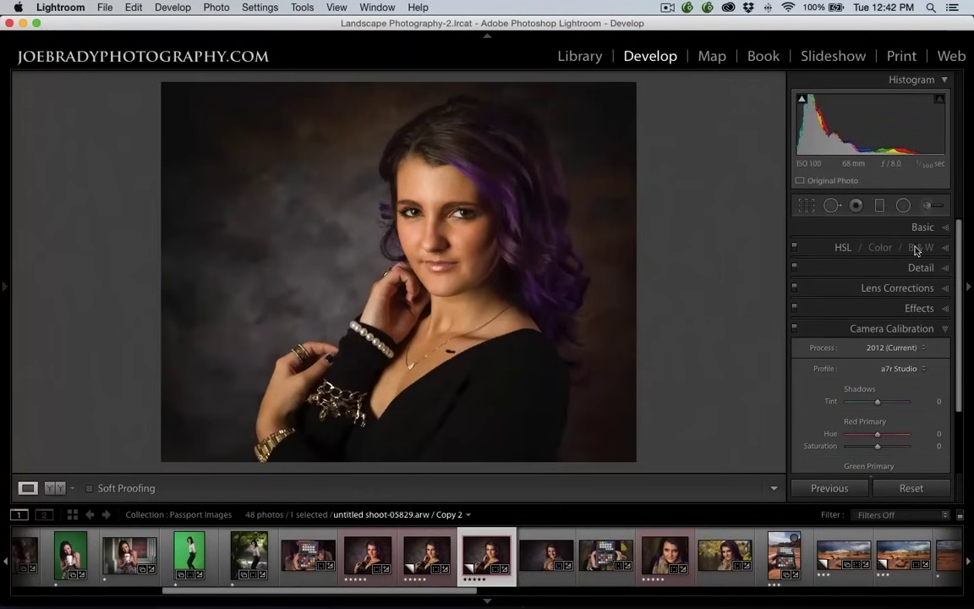
pyautogui.click(920, 247)
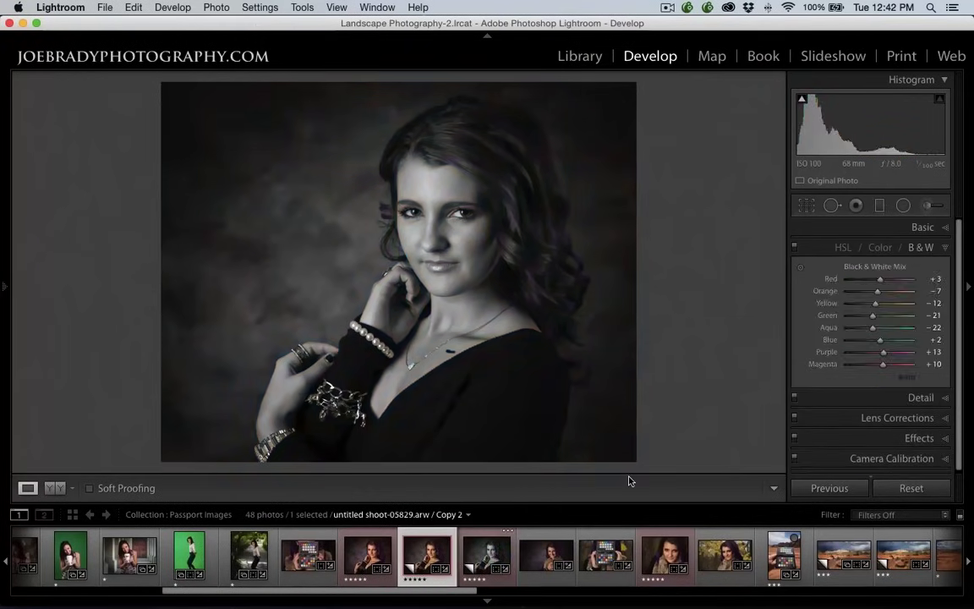
pyautogui.press('Left')
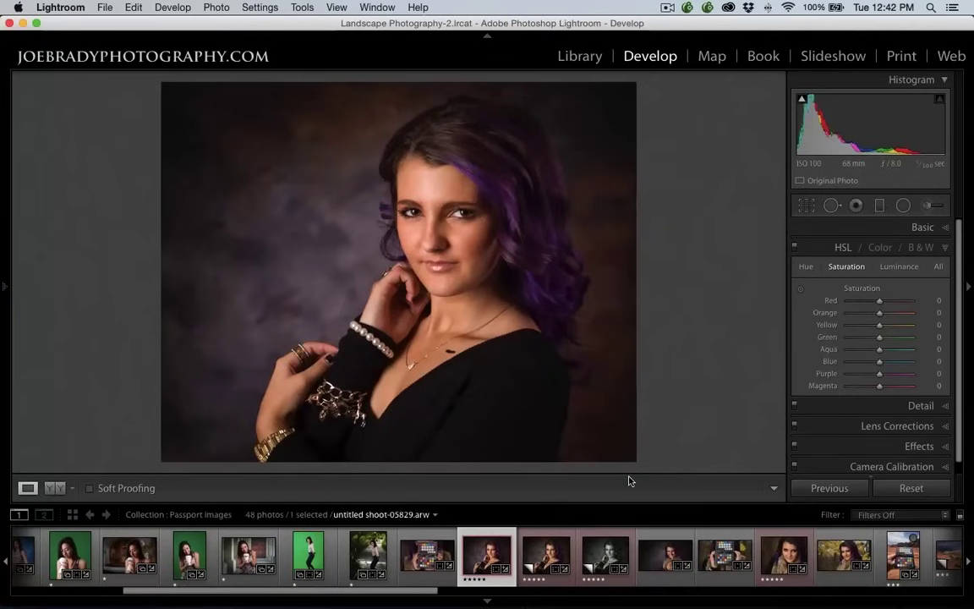
pyautogui.press('Right')
pyautogui.press('Right')
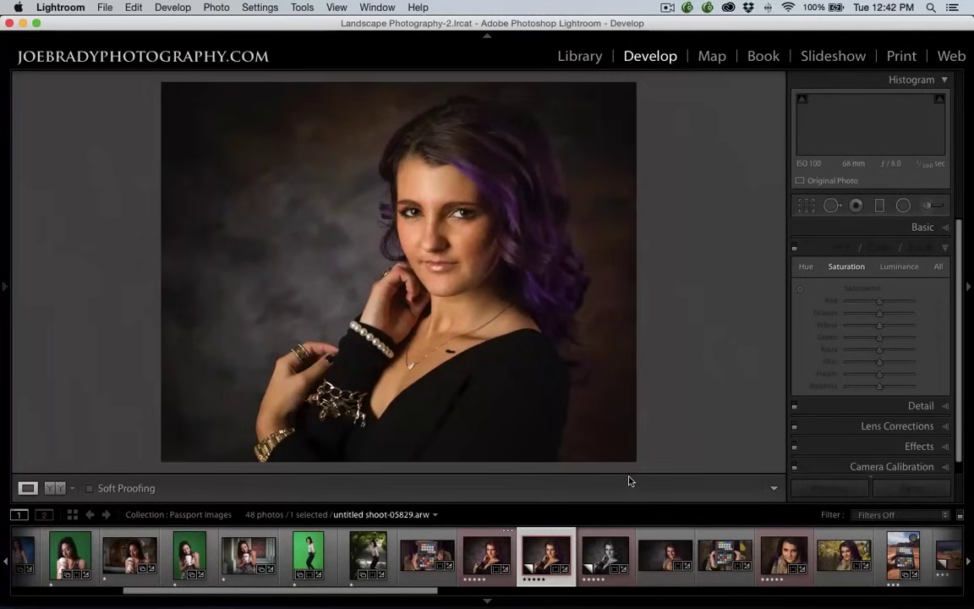
pyautogui.press('Right')
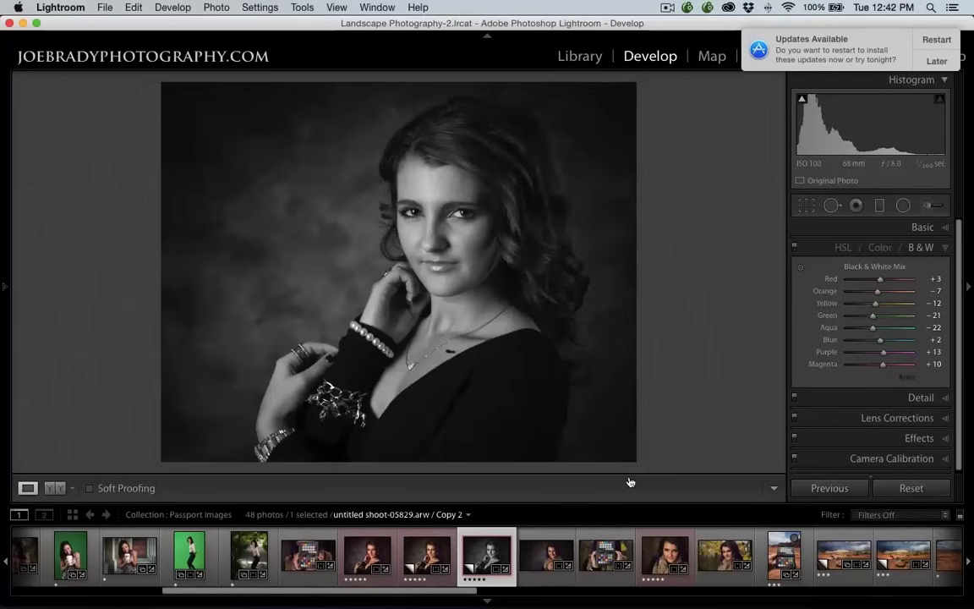
# Switch to Photoshop, postpone the system update notice, and open DSC09518.arw from the DNGs folder in Camera Raw.
pyautogui.press('super+Tab')
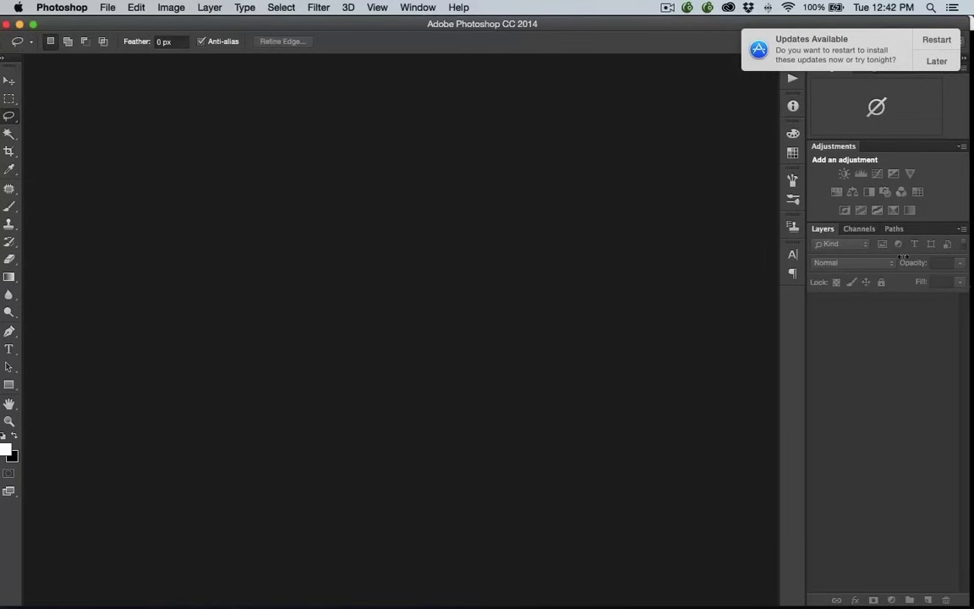
pyautogui.click(935, 61)
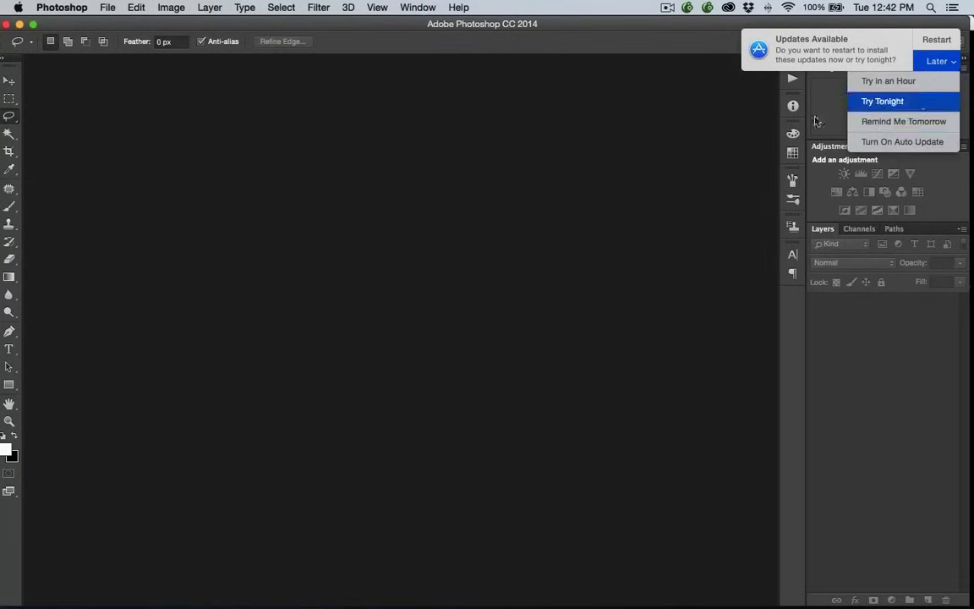
pyautogui.doubleClick(603, 246)
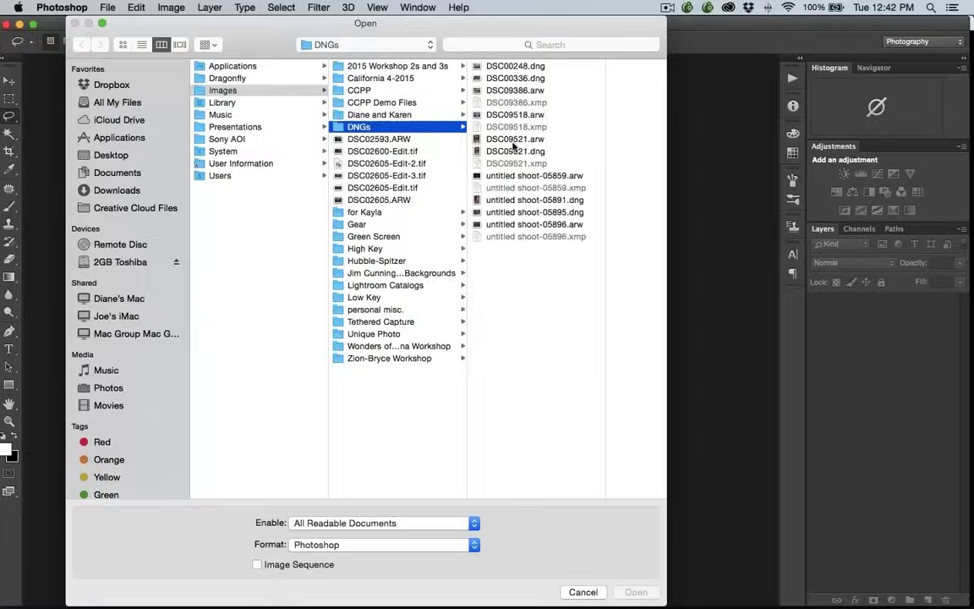
pyautogui.click(515, 114)
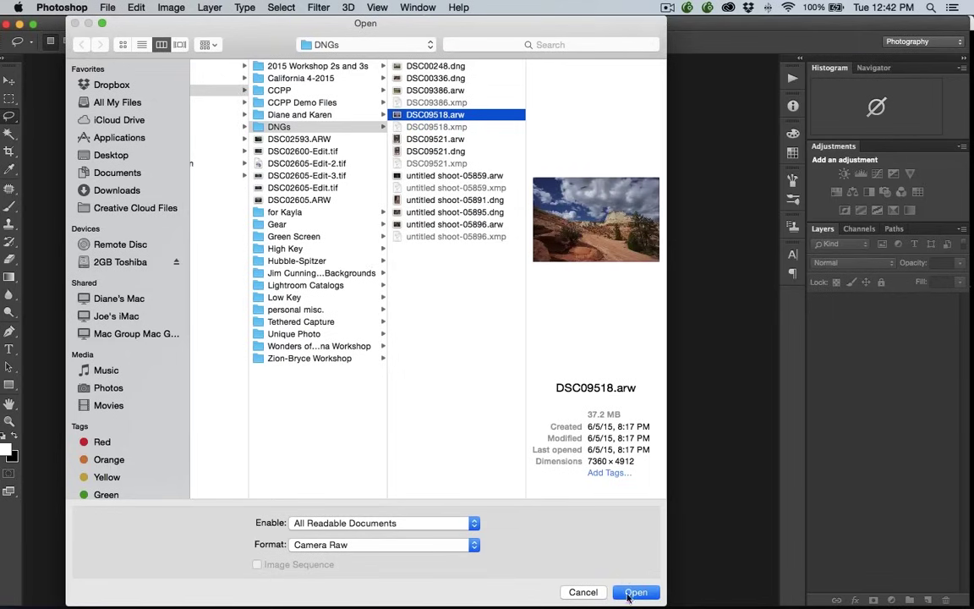
pyautogui.click(637, 592)
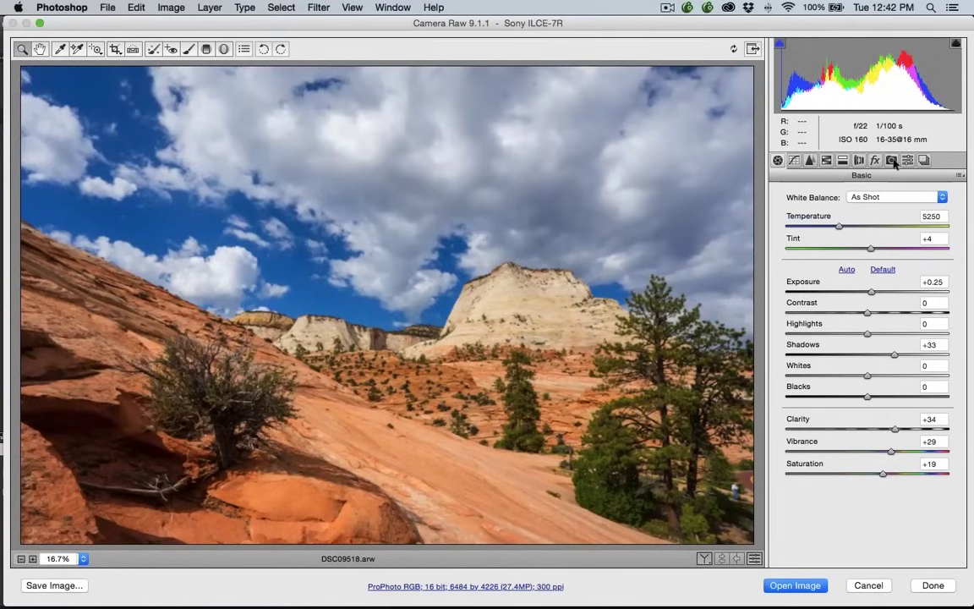
# Apply the a7r Zion Daylight camera profile to DSC09518.arw and open the image in Photoshop.
pyautogui.click(893, 161)
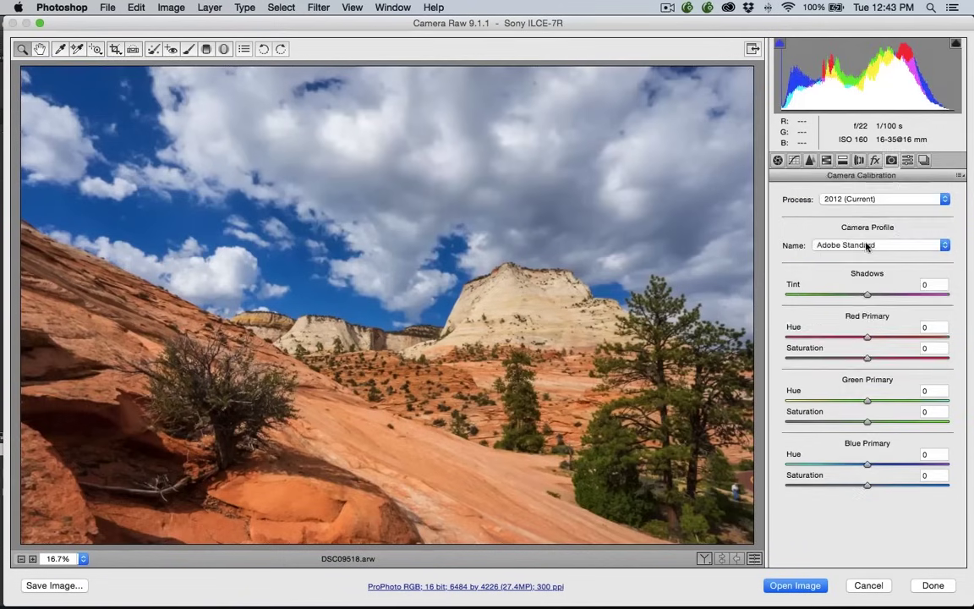
pyautogui.click(867, 246)
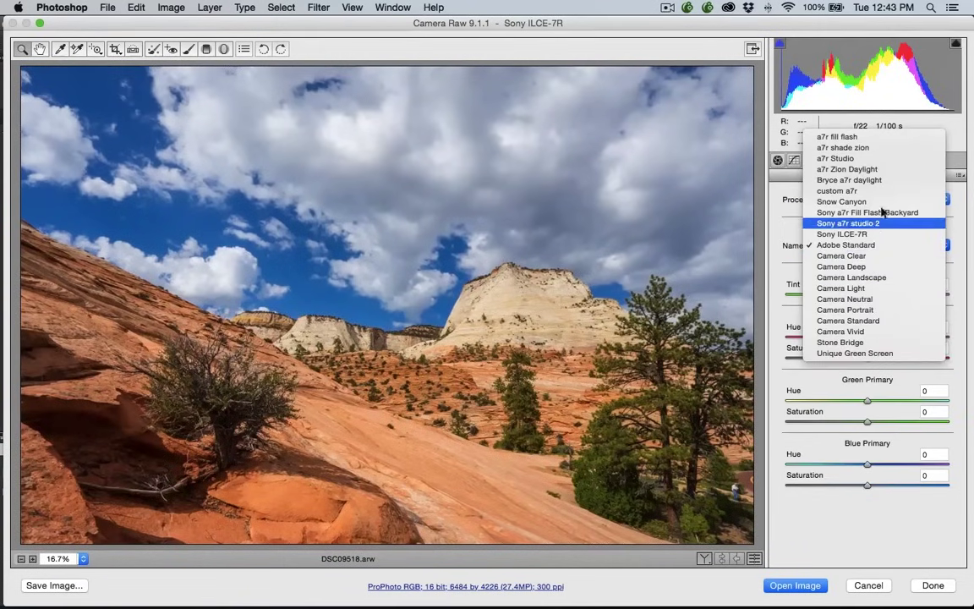
pyautogui.click(862, 169)
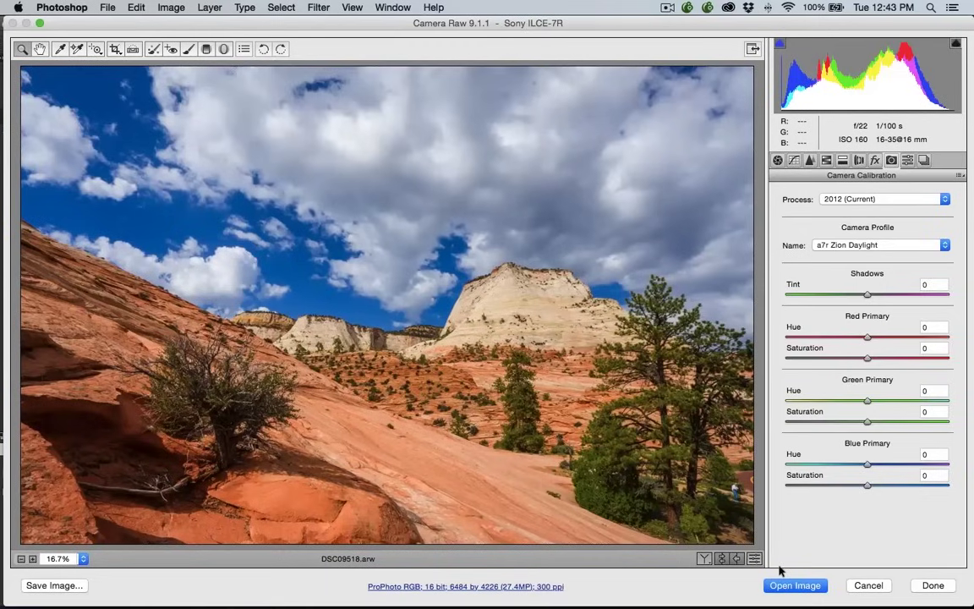
pyautogui.click(798, 587)
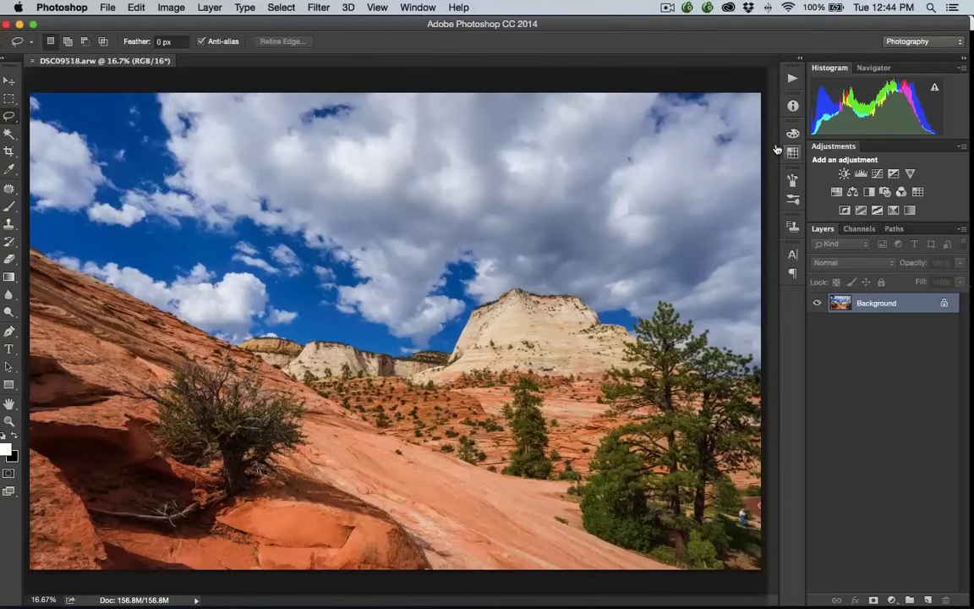
# Switch to Lightroom and compare the desert landscape virtual copies DSC09577.ARW Copy 1 and Copy 3.
pyautogui.press('super+Tab')
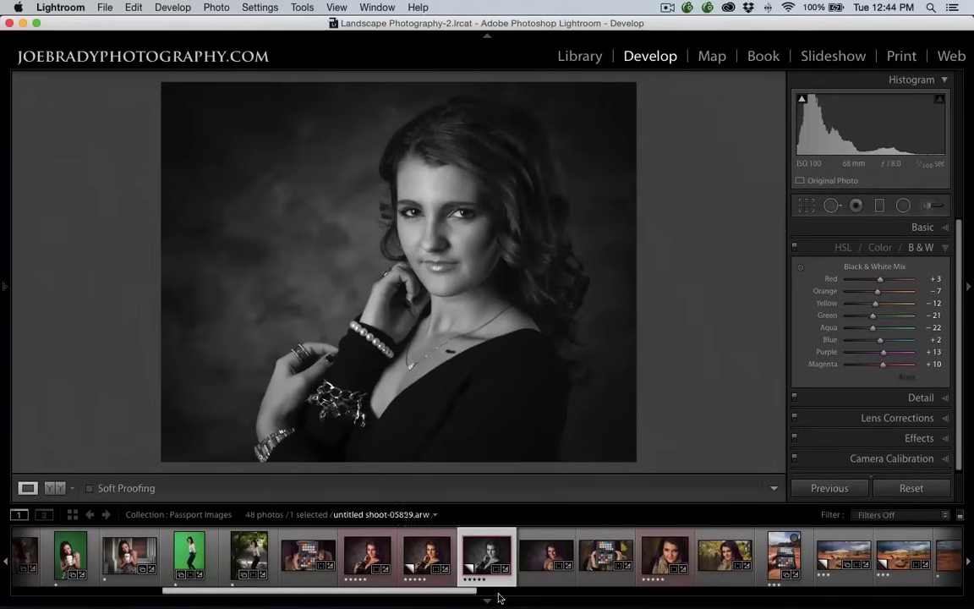
pyautogui.moveTo(475, 594); pyautogui.dragTo(667, 592)
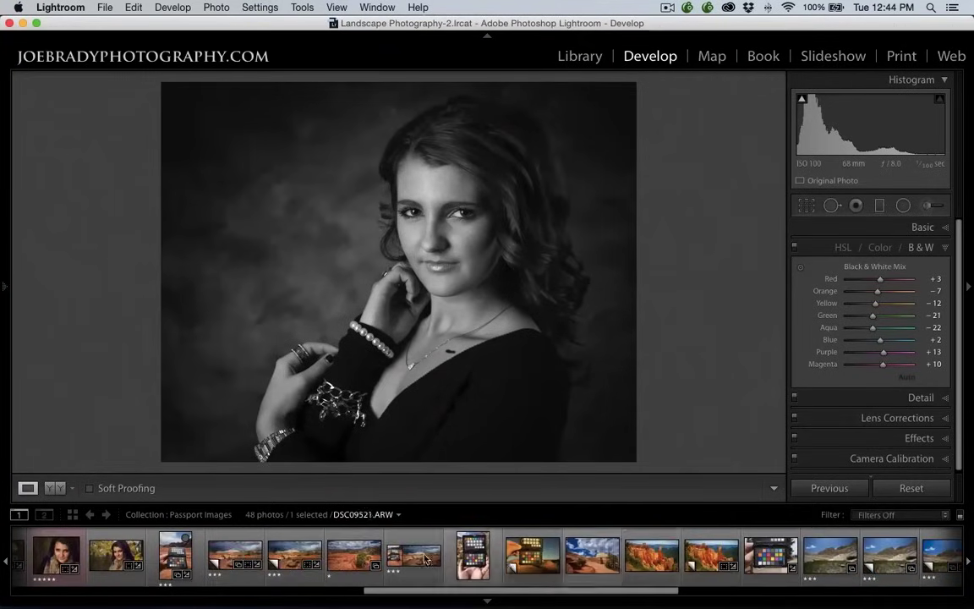
pyautogui.click(239, 550)
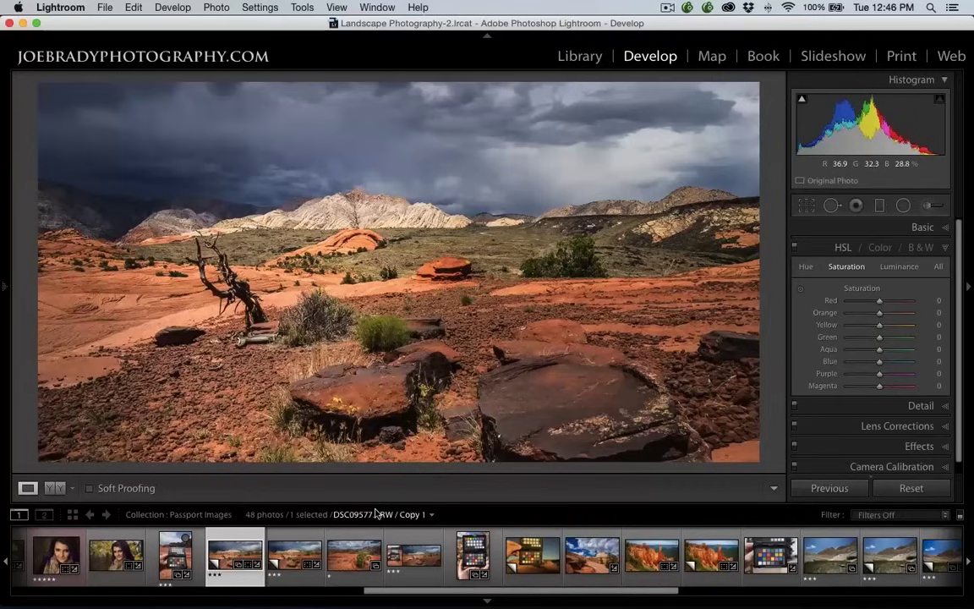
pyautogui.click(287, 555)
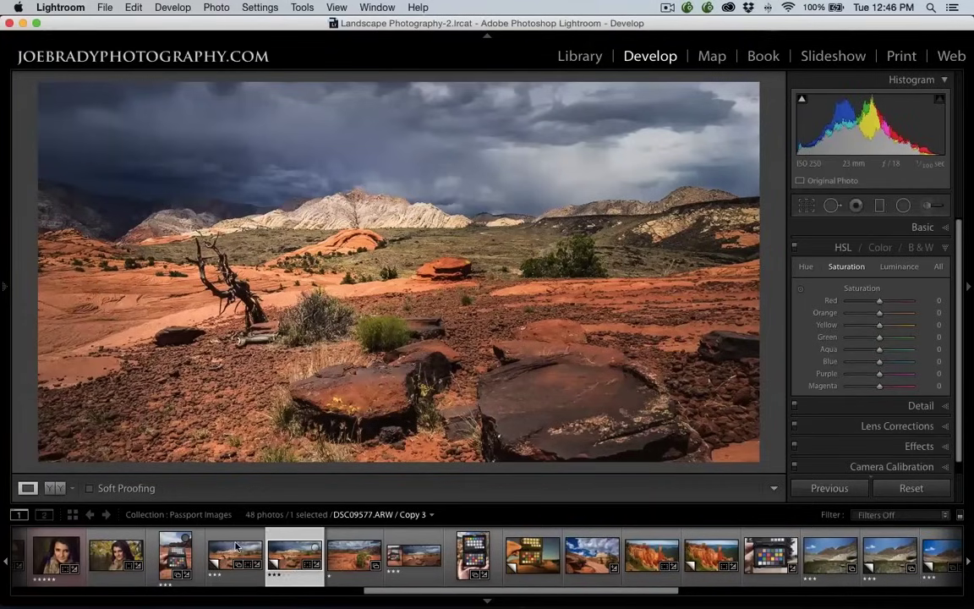
pyautogui.click(236, 545)
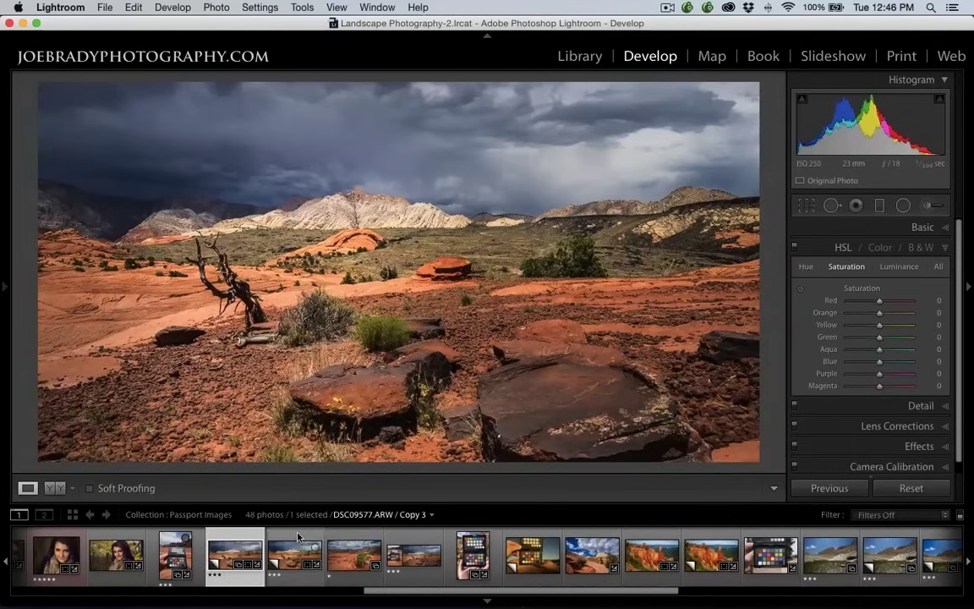
pyautogui.click(296, 542)
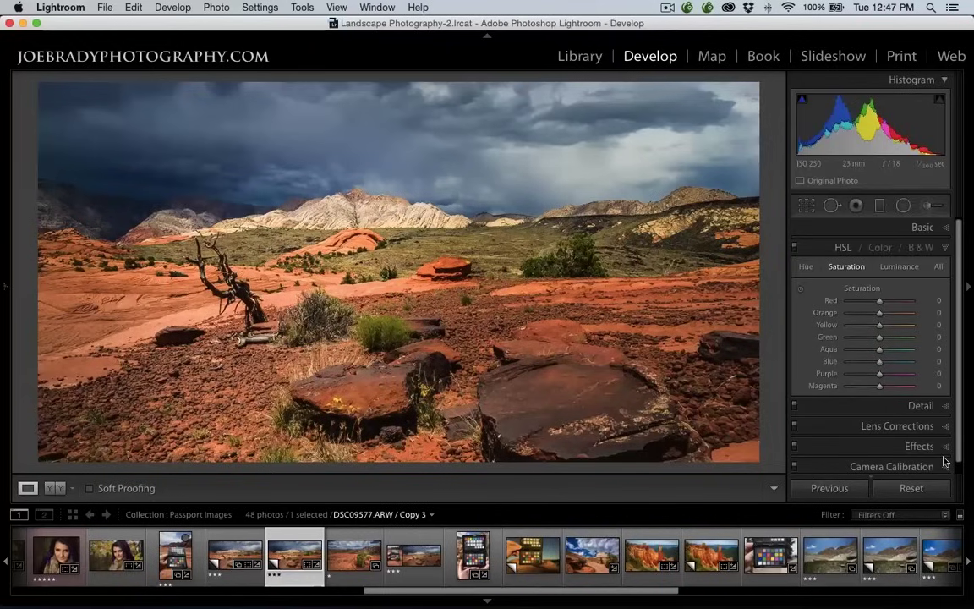
# Examine the camera profiles available for DSC09577.ARW Copy 3 in Camera Calibration.
pyautogui.scroll(-1, 960, 471)
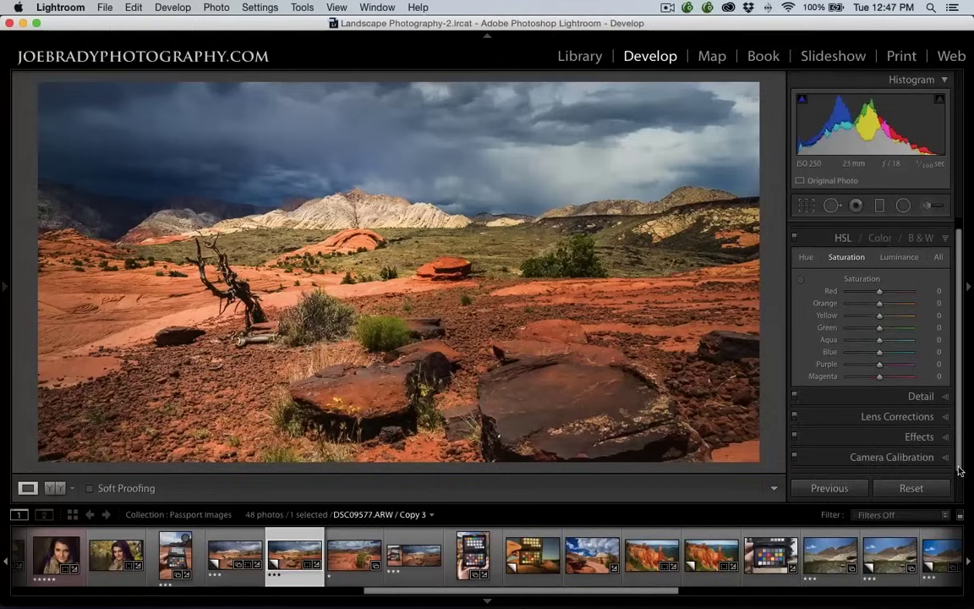
pyautogui.click(900, 456)
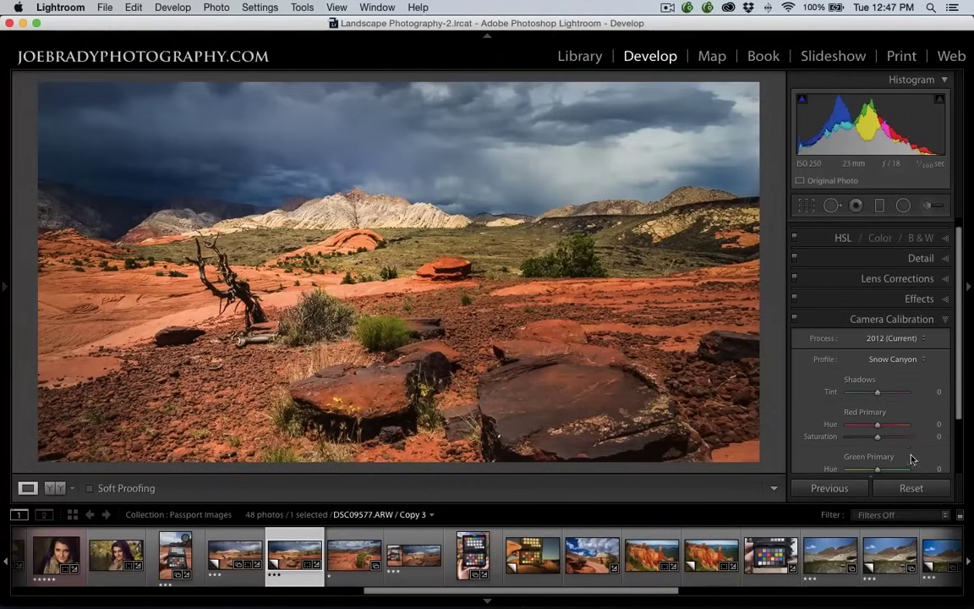
pyautogui.click(894, 360)
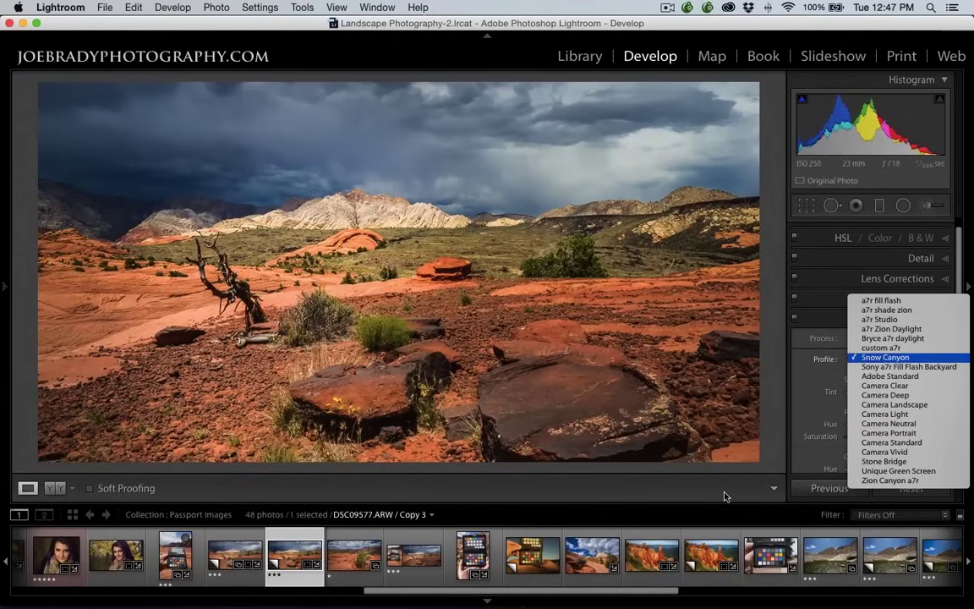
# View the chart photos DSC09521.ARW and DSC08802.ARW, and examine the camera profiles available for DSC07958.dng Copy 2.
pyautogui.click(476, 556)
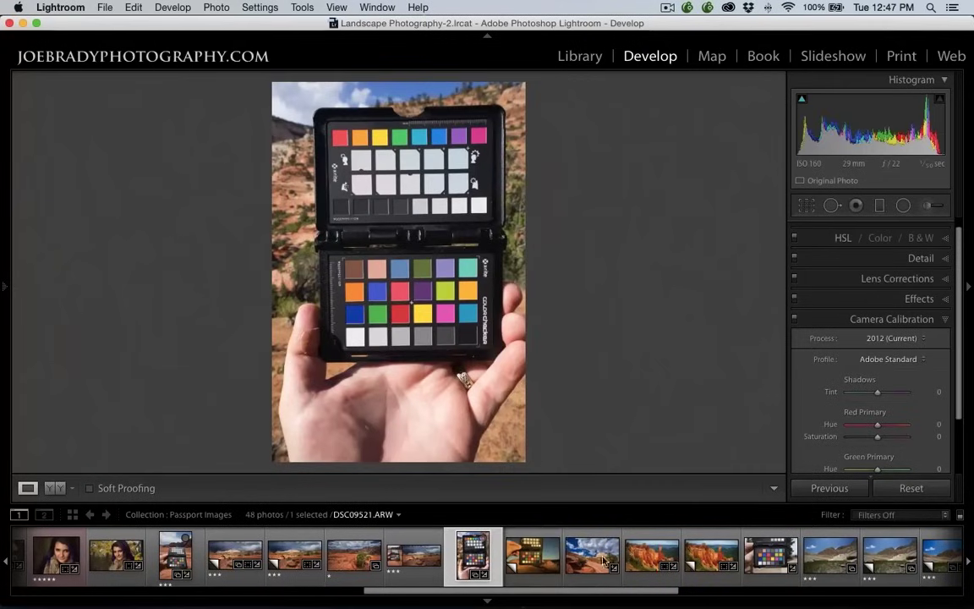
pyautogui.click(750, 538)
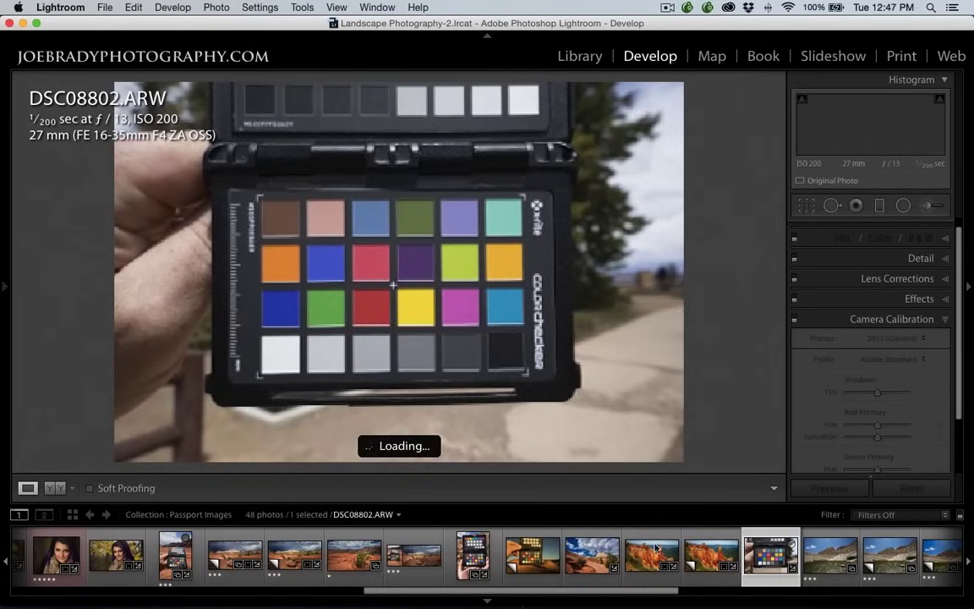
pyautogui.click(546, 561)
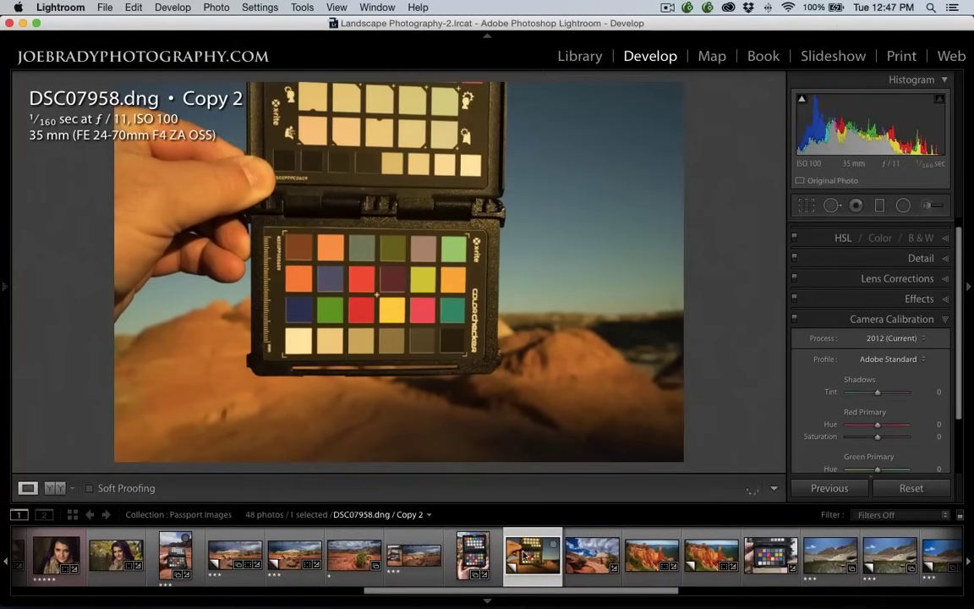
pyautogui.click(893, 359)
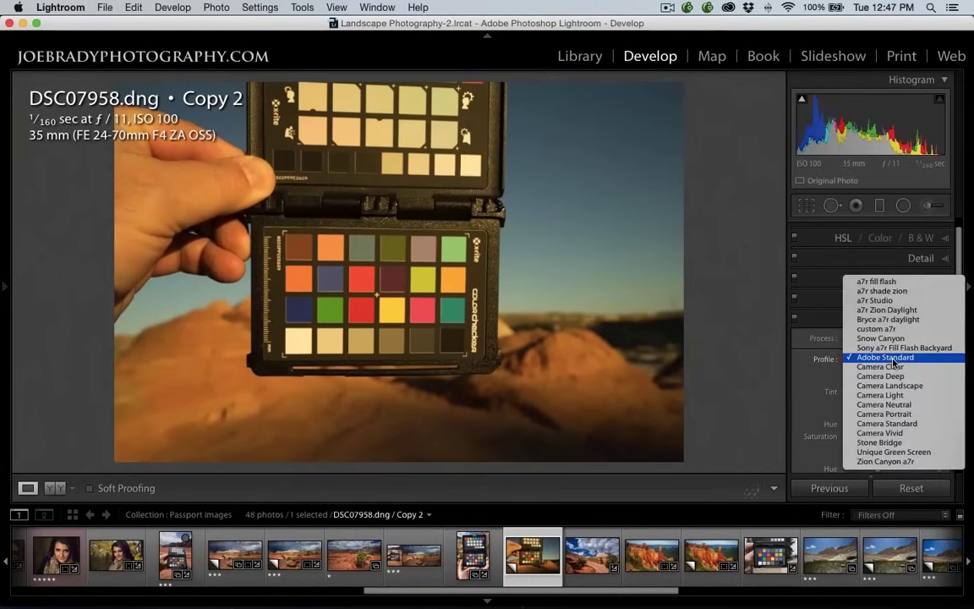
pyautogui.click(770, 360)
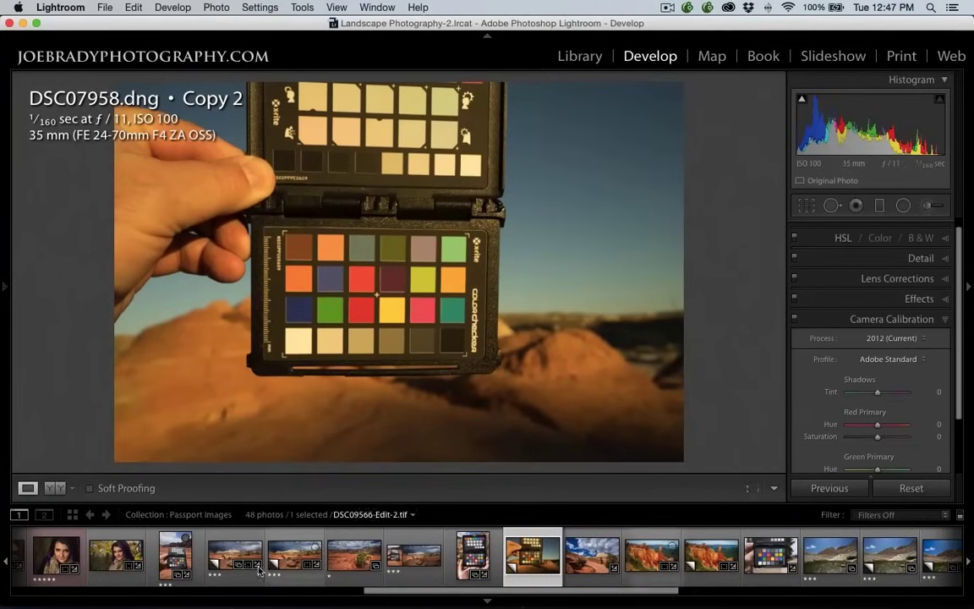
# View the chart photo DSC09588.ARW and examine the camera profiles available for the chart photo DSC00336.ARW.
pyautogui.click(177, 557)
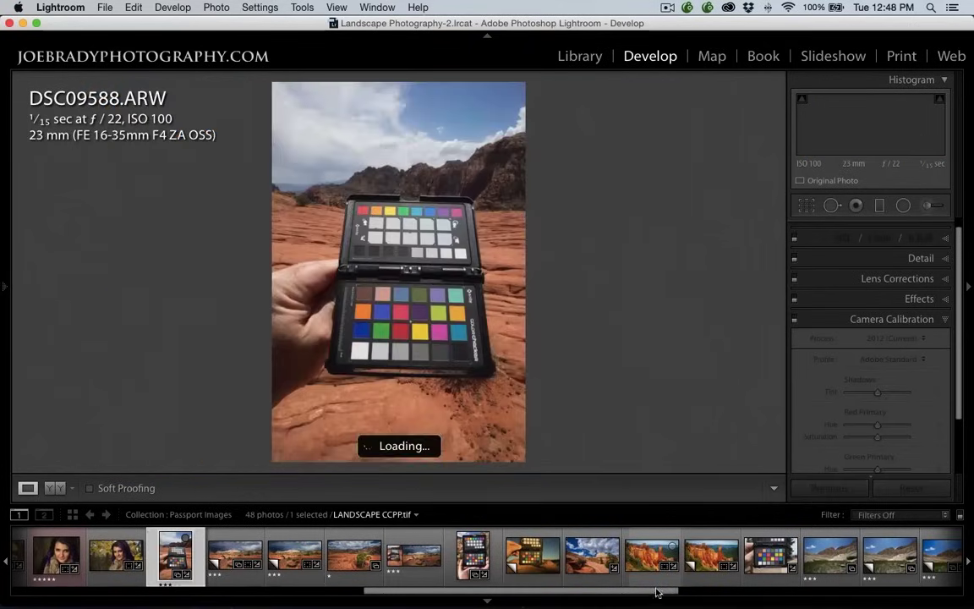
pyautogui.hscroll(10, 672, 590)
pyautogui.hscroll(2, 714, 591)
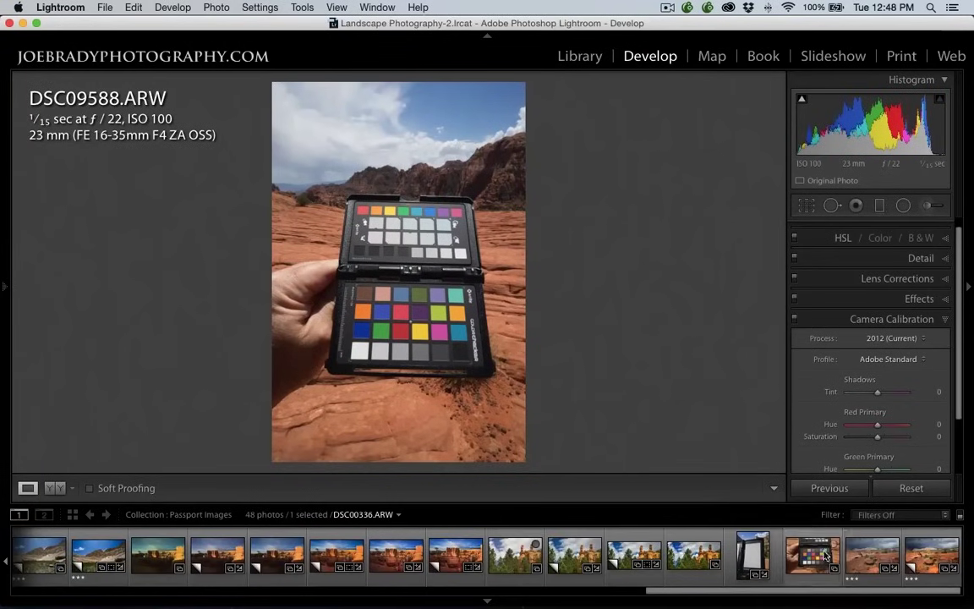
pyautogui.click(826, 548)
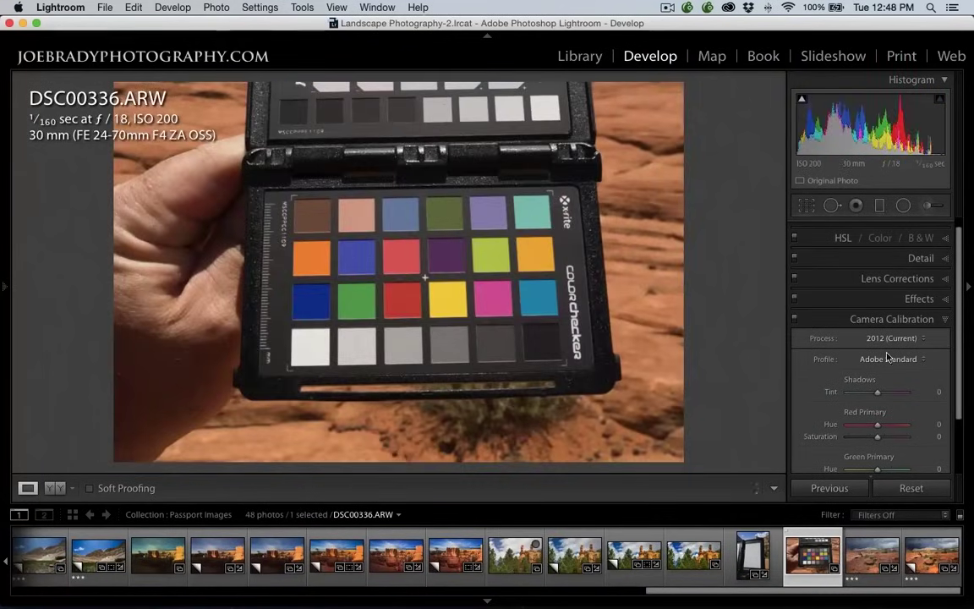
pyautogui.click(887, 358)
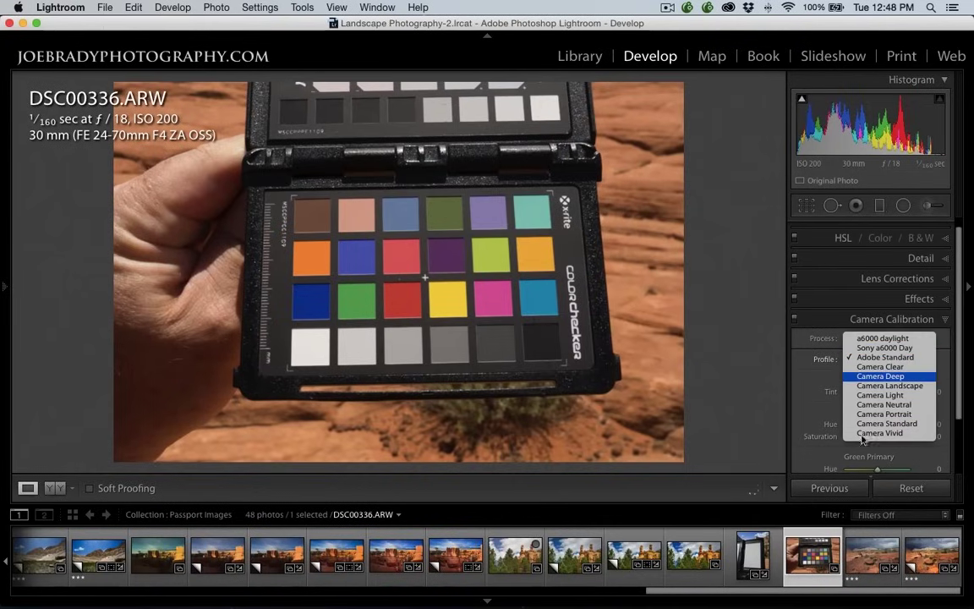